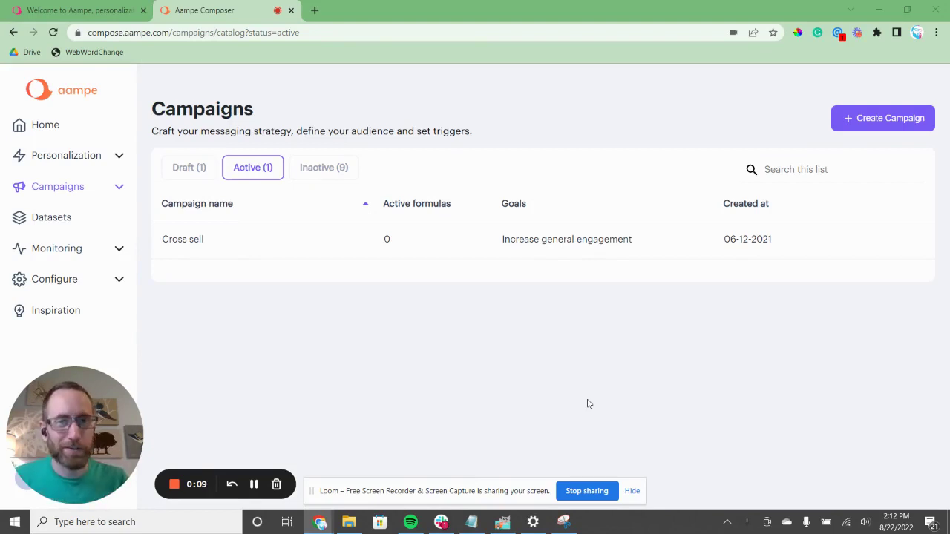
Expand Campaigns in the sidebar and go to the Messages catalog
click(122, 189)
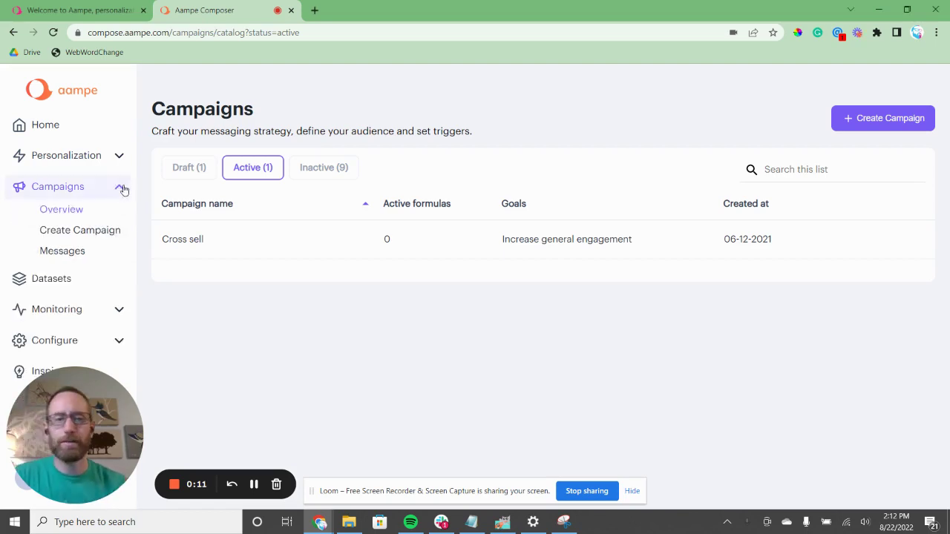
click(96, 252)
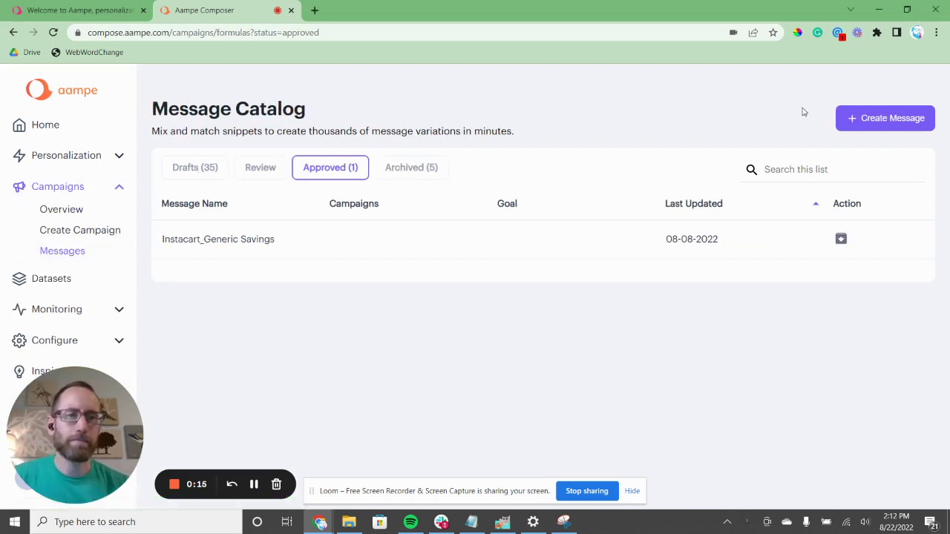
Create a new message with the name 'Who's hungry'
click(906, 121)
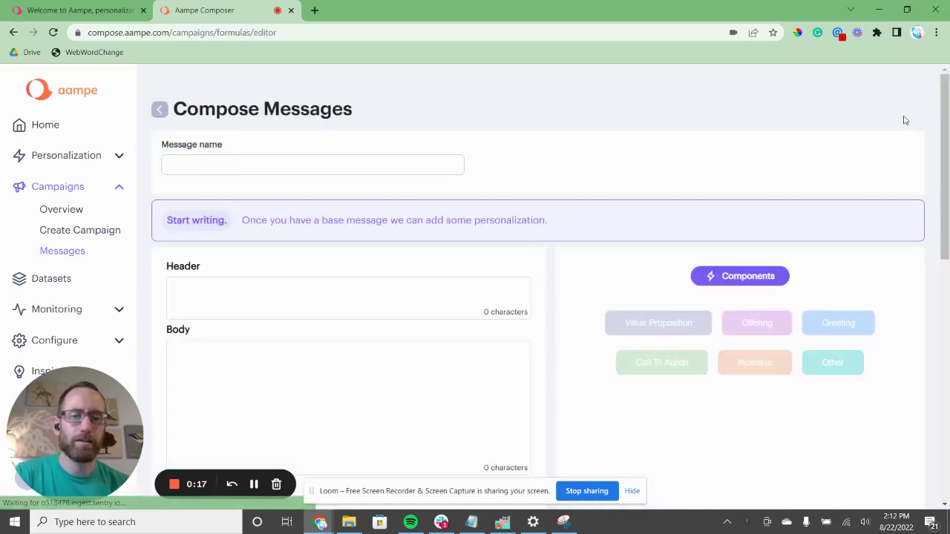
click(345, 163)
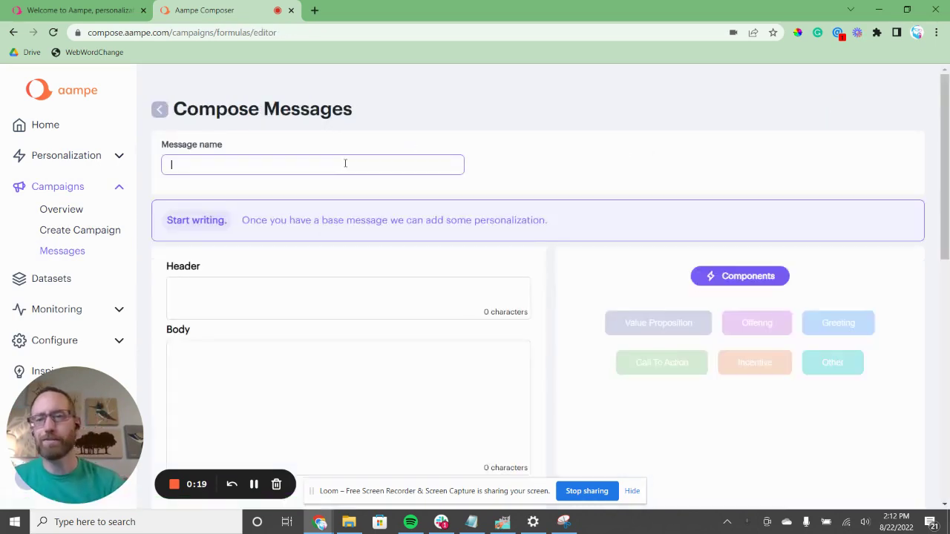
text(wHO)
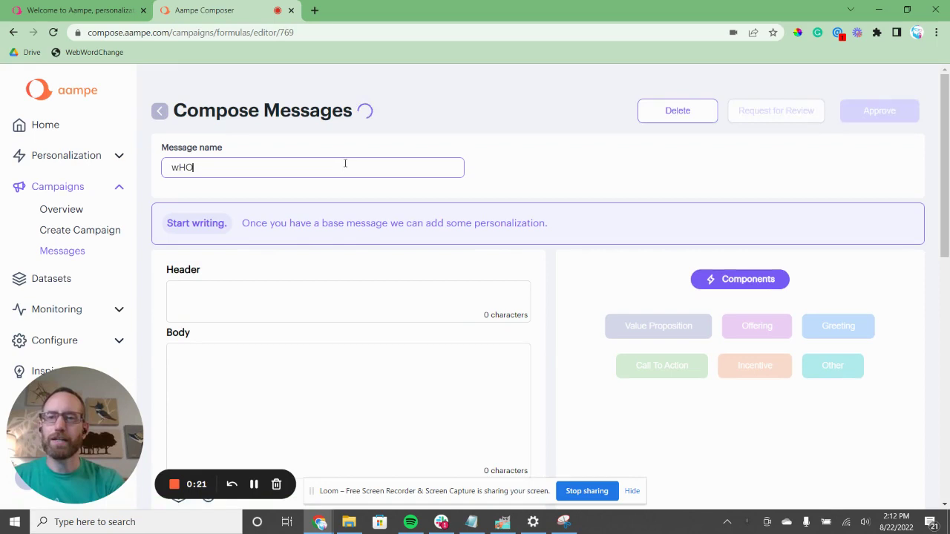
key(BackSpace)
key(BackSpace)
text(Who's)
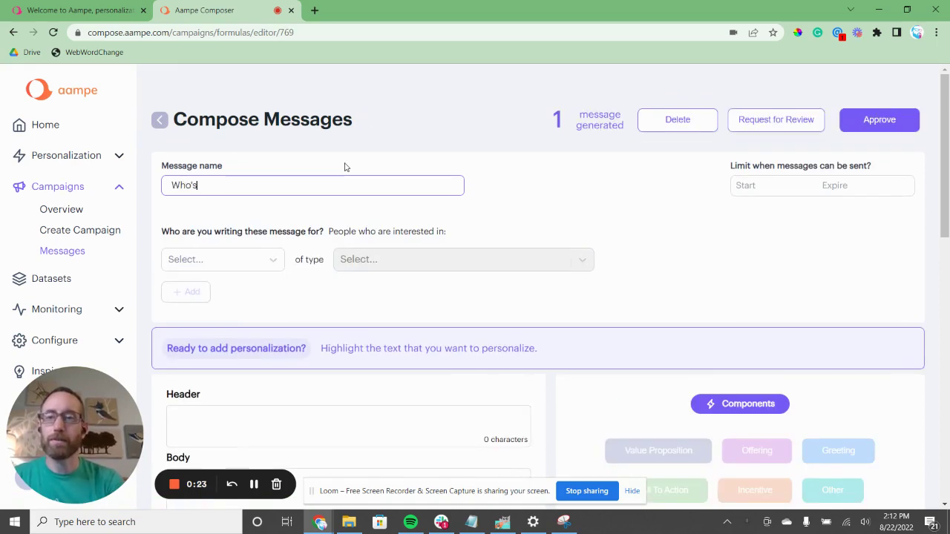
text( hungry)
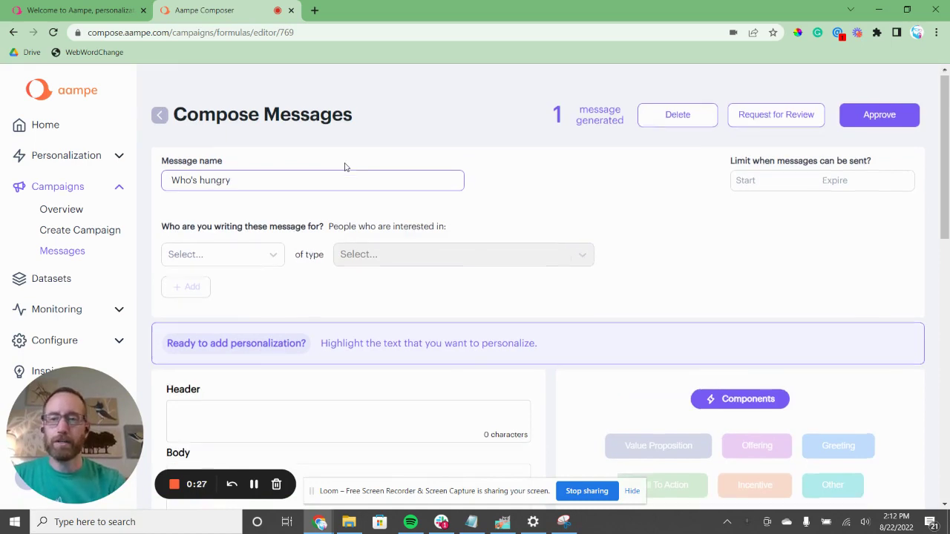
scroll(345, 167, down, 2)
Set the header text to 'Who's hungry for pizza? 🍕' with a single pizza emoji
click(278, 247)
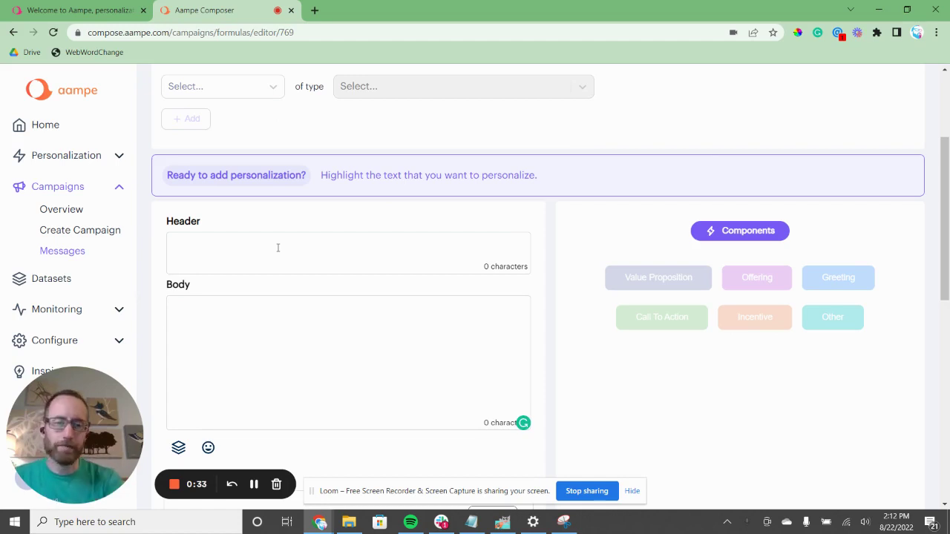
text(Who)
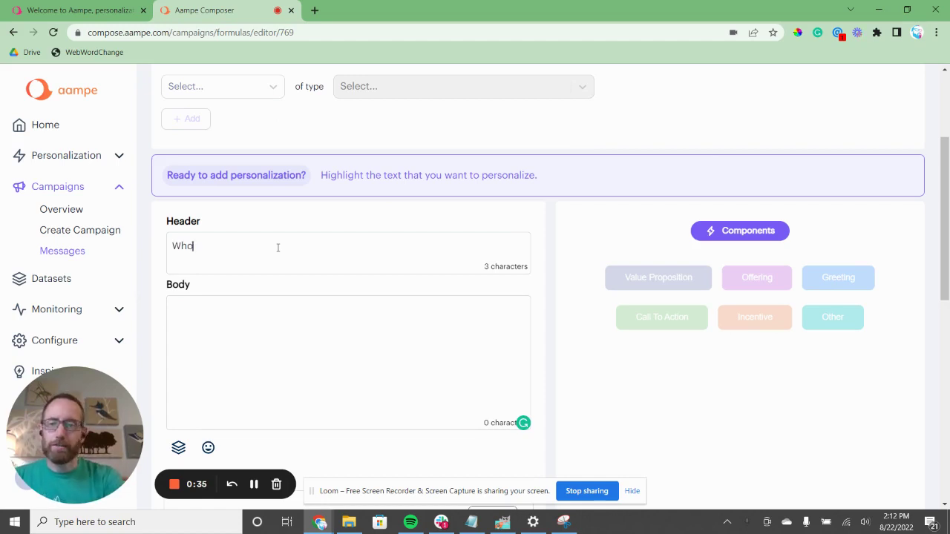
text('s hungry)
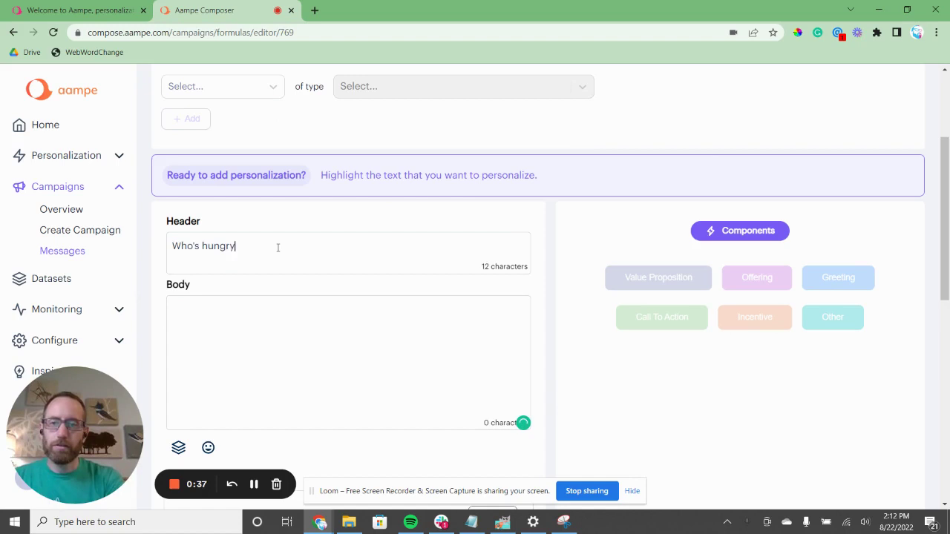
text( for pizza?)
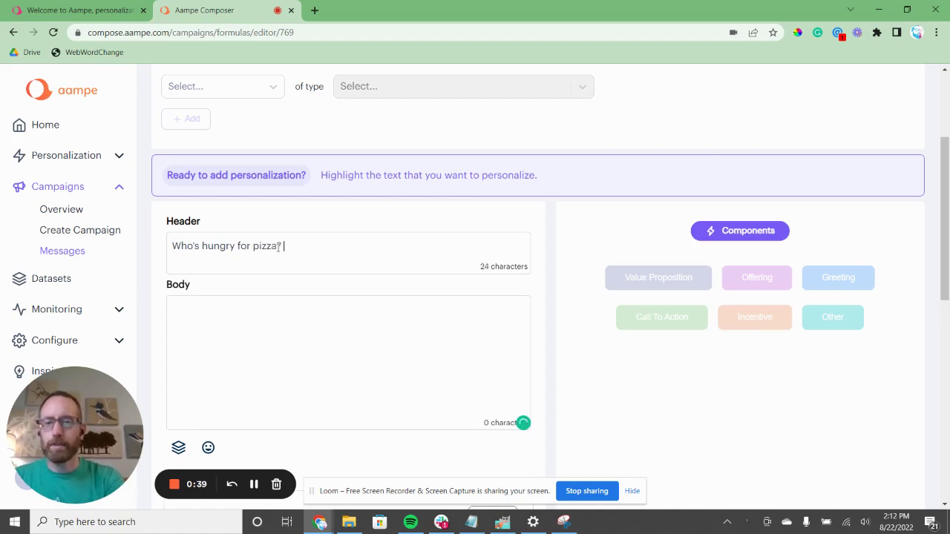
key(super+period)
text(pi)
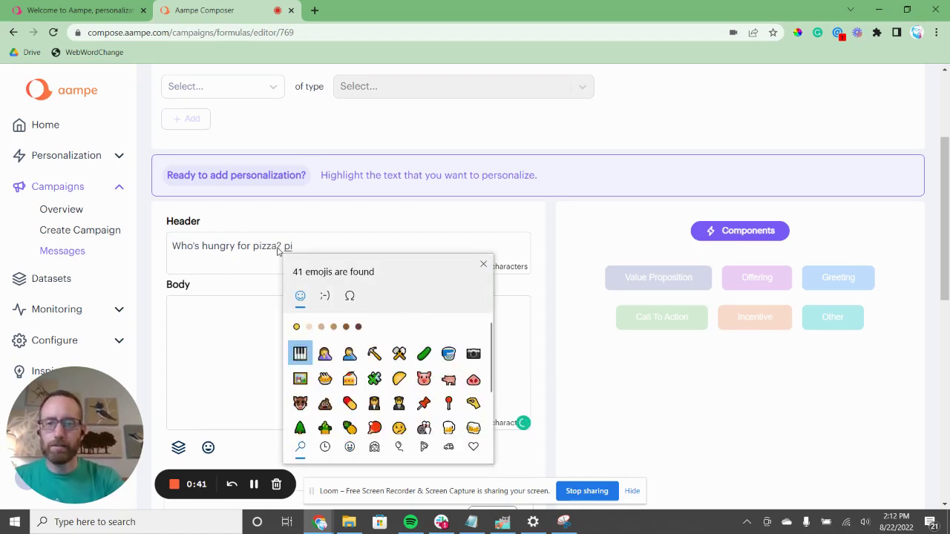
text(zza)
key(Return)
key(Return)
key(Escape)
key(BackSpace)
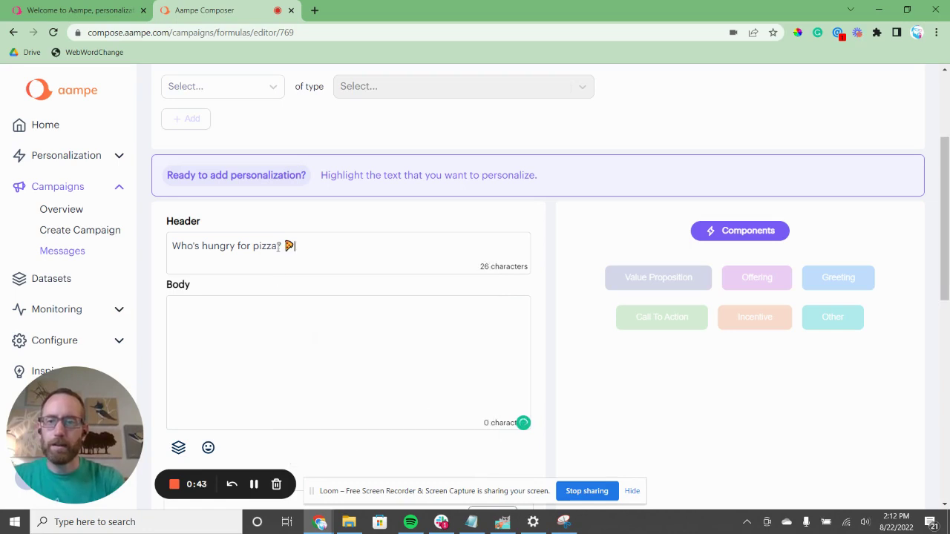
click(283, 338)
Write the body 'Click here to get 30% off the most delicious nosh in town. 👉'
text(Clic)
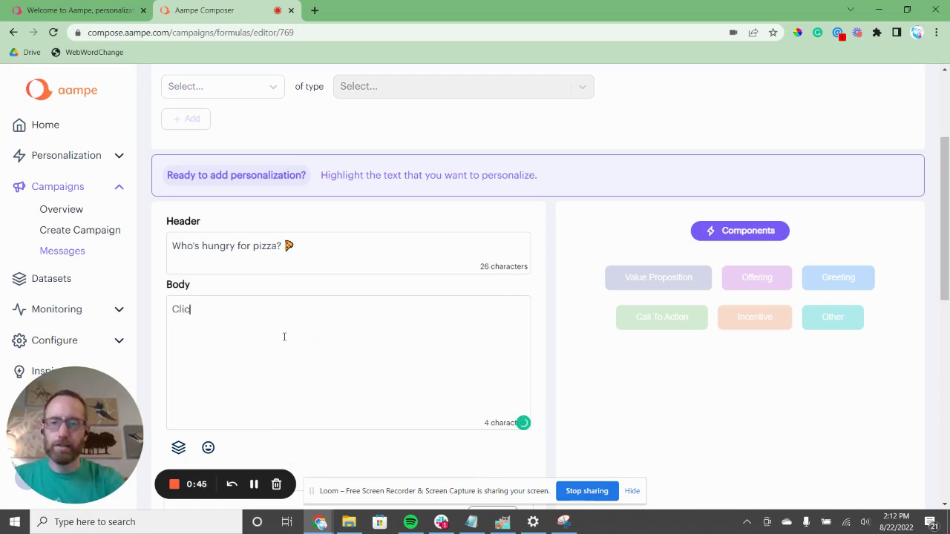
text(k here to get 30%)
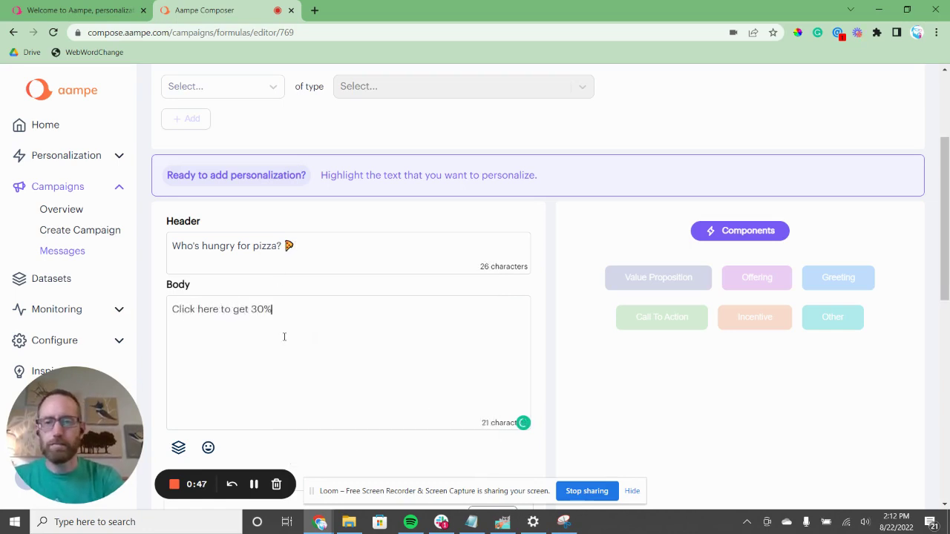
text( off the most de)
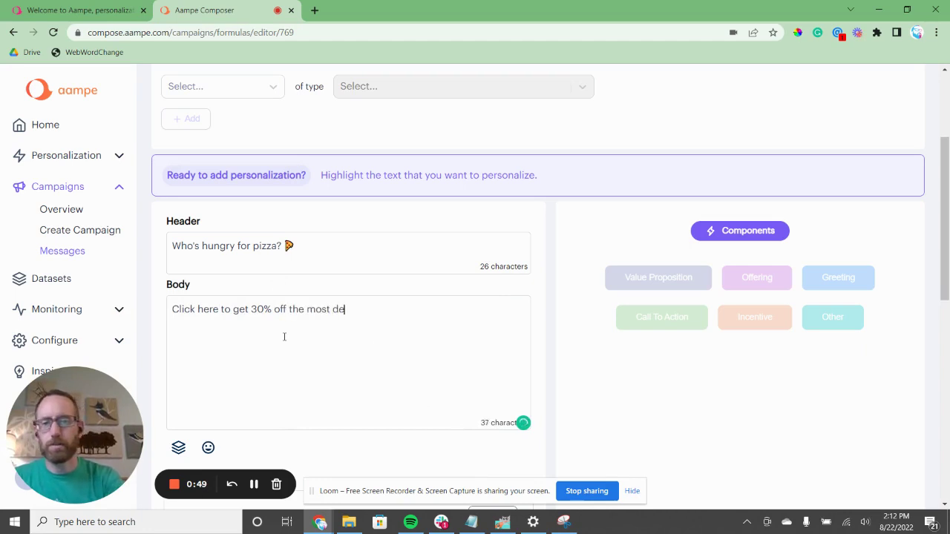
text(licio)
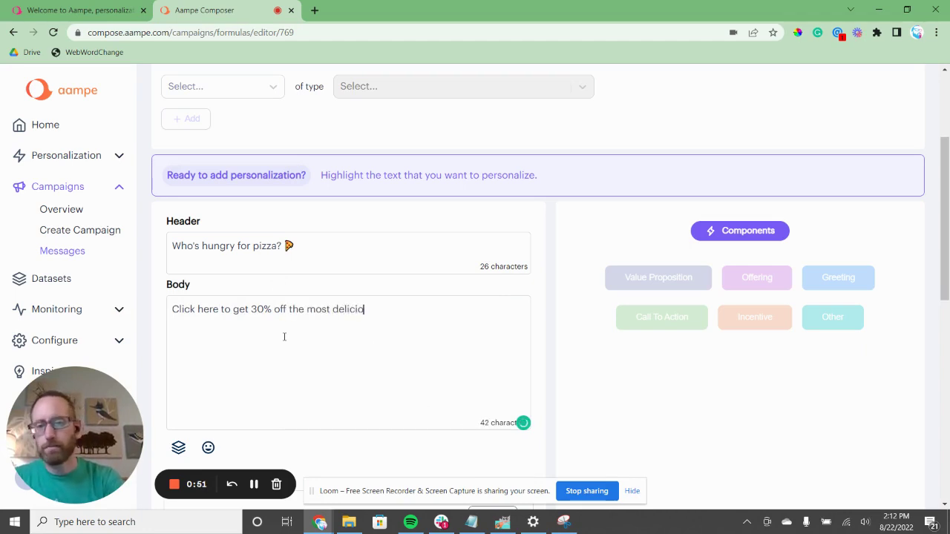
text(us pizza in town)
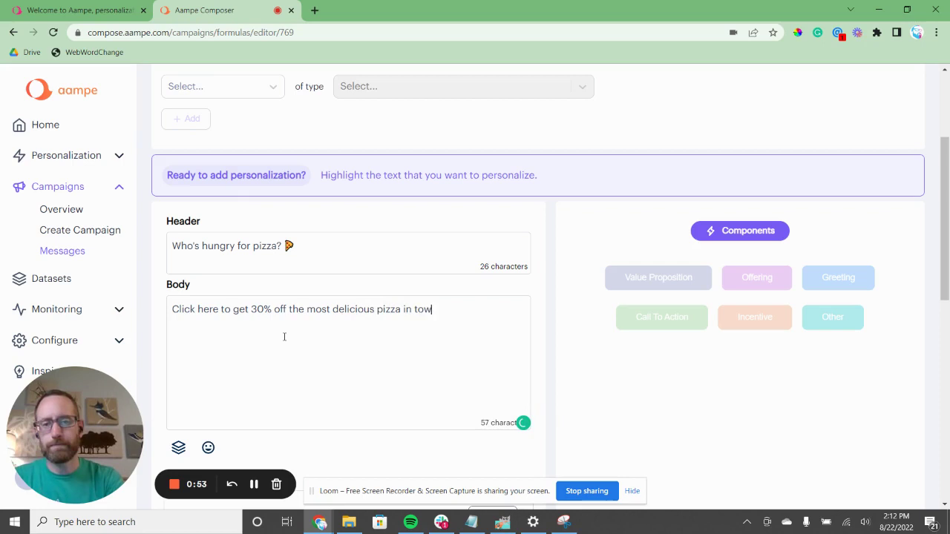
key(BackSpace)
key(BackSpace)
key(BackSpace)
key(BackSpace)
key(BackSpace)
key(BackSpace)
key(BackSpace)
key(BackSpace)
key(BackSpace)
key(BackSpace)
key(BackSpace)
key(BackSpace)
key(BackSpace)
text(nosh in town?)
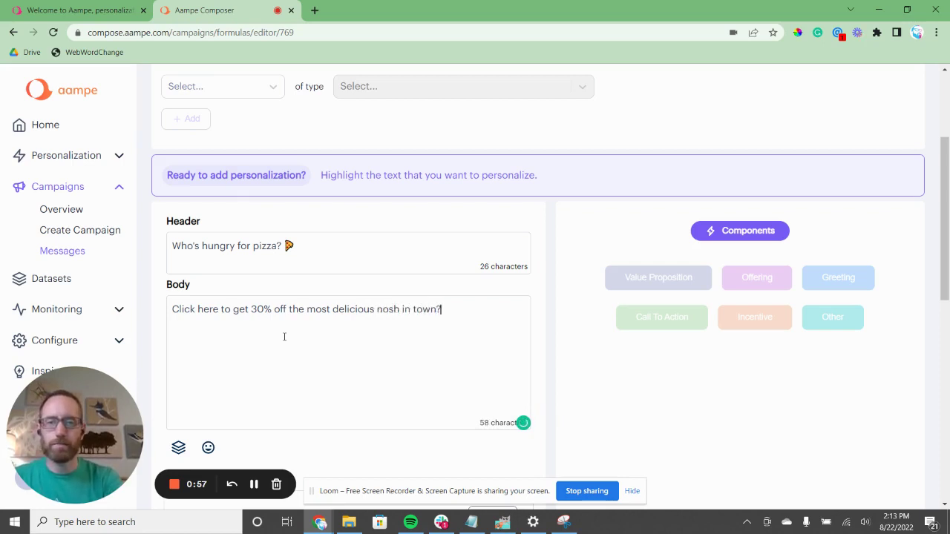
text(.)
key(super+period)
text(point)
key(Right)
key(Right)
key(Right)
key(Right)
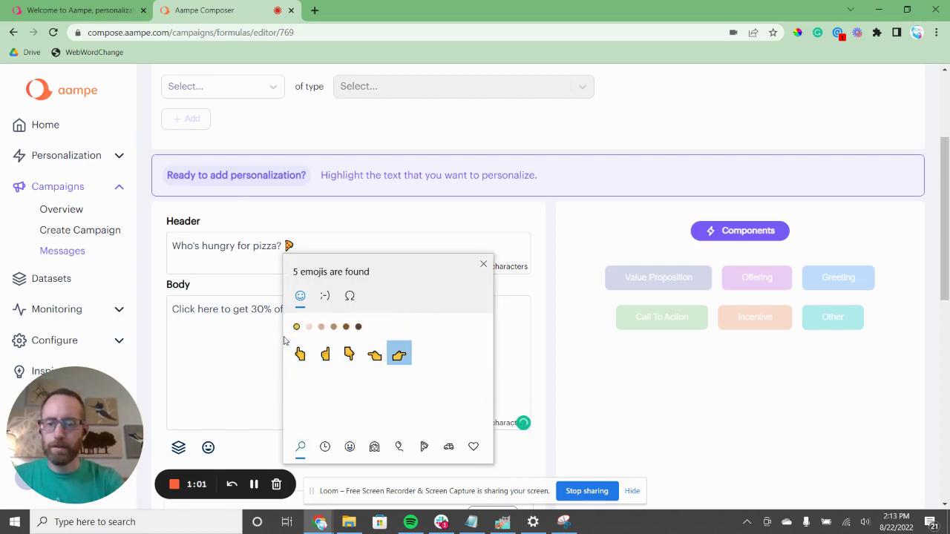
key(Return)
click(424, 332)
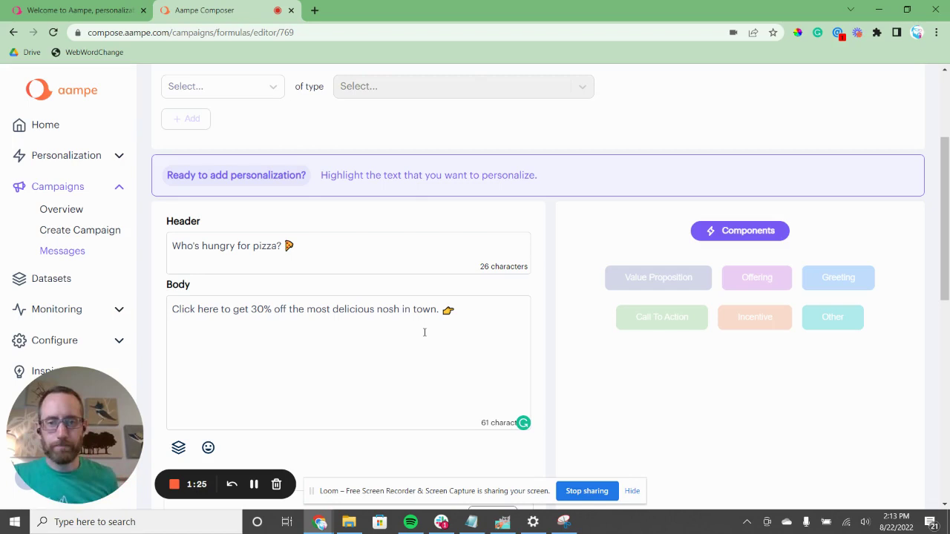
double_click(302, 245)
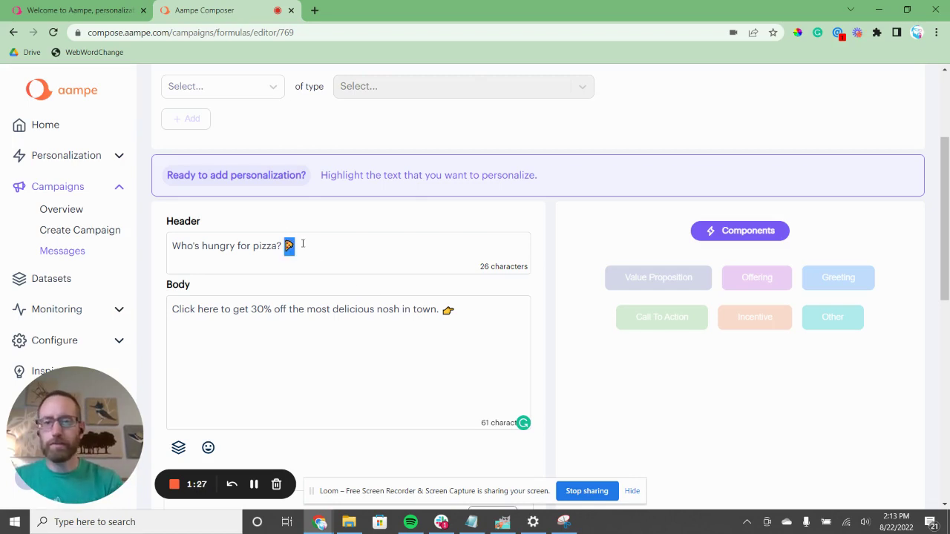
Tag 'pizza?' in the header as an Offering and add 'burritos?' as an alternate
key(ctrl+shift+Left)
mouse_move(746, 281)
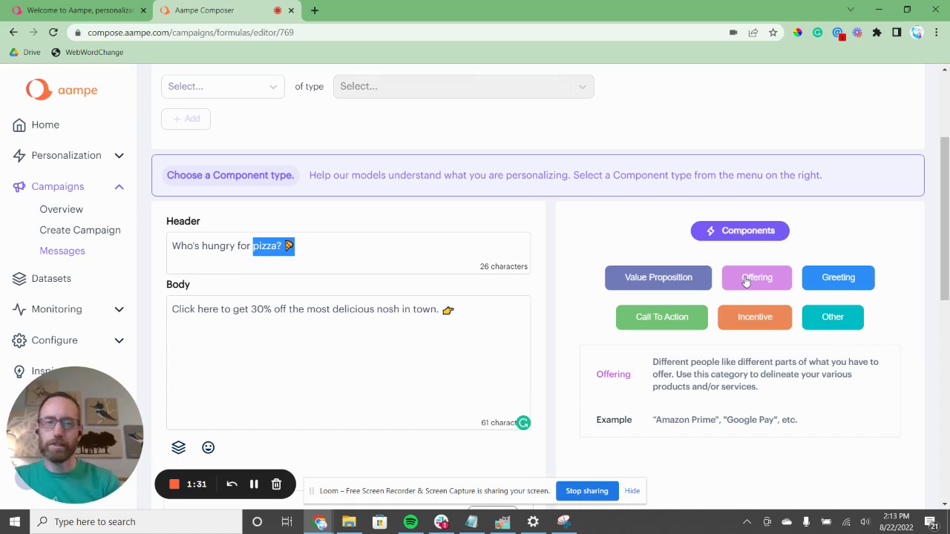
click(746, 279)
text(burritos)
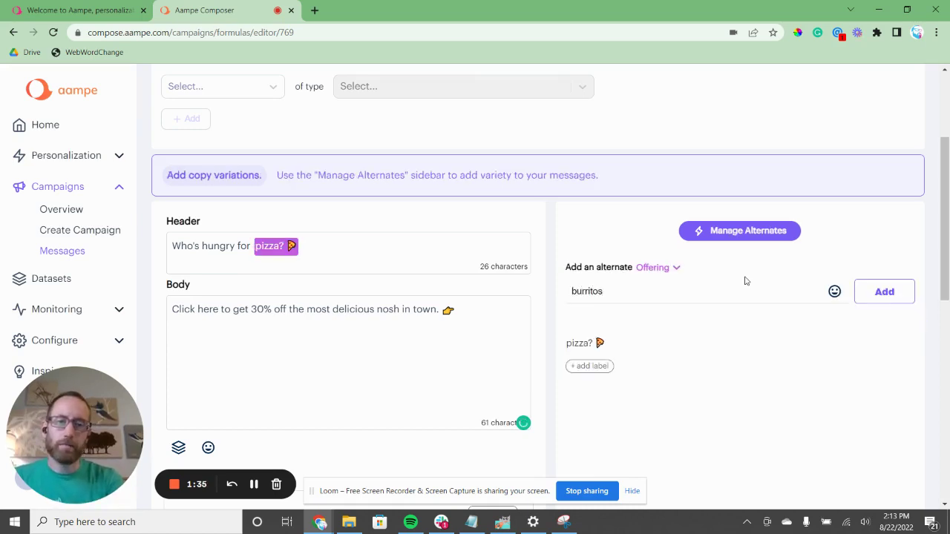
text(?)
key(super+period)
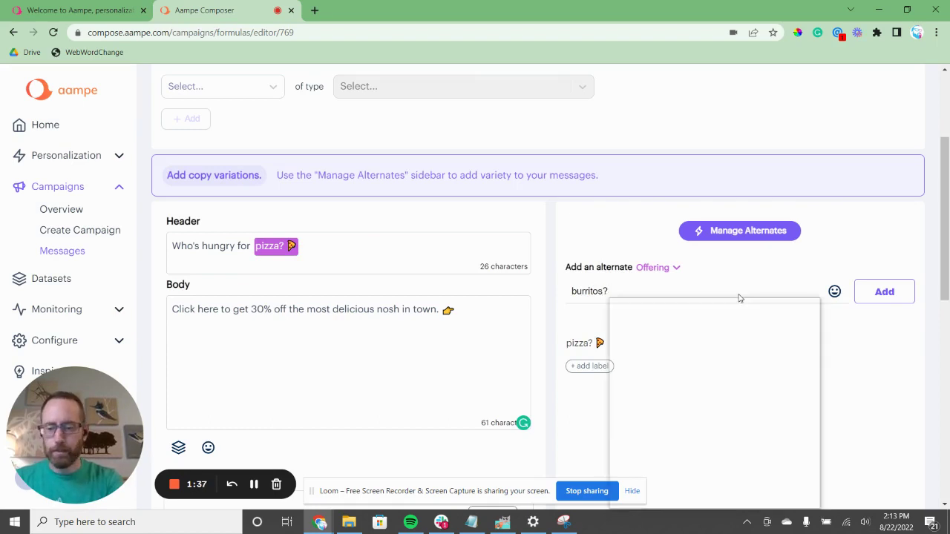
text(burrito)
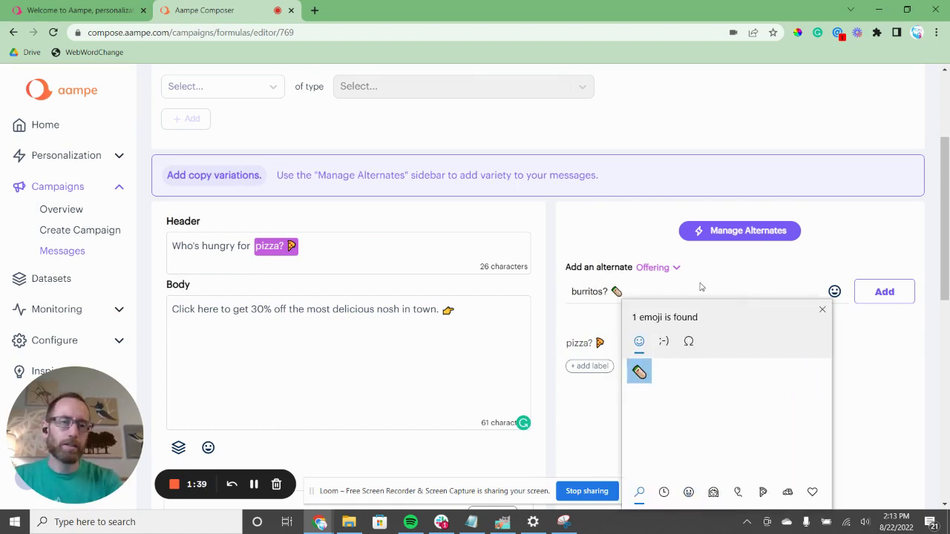
click(705, 290)
click(877, 294)
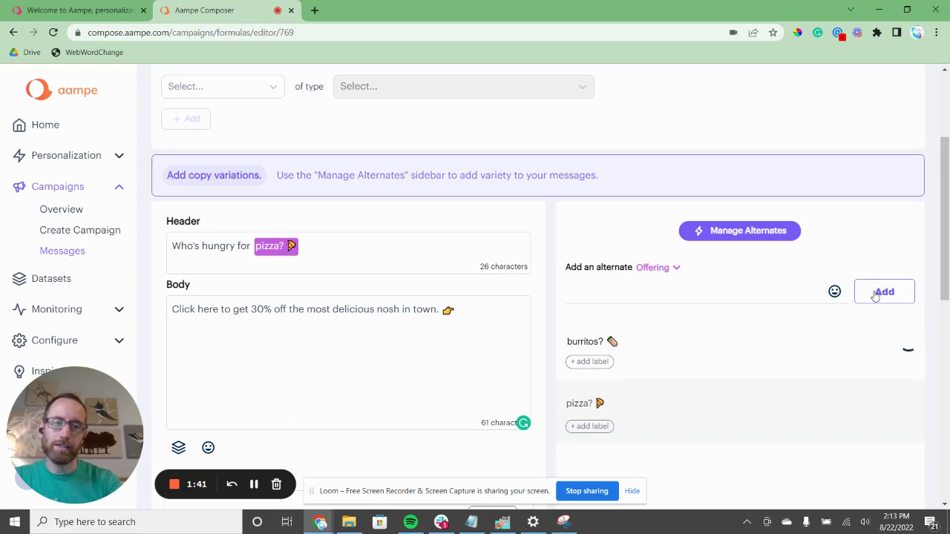
Add 'hamburgers?' and 'tacos?' Offering alternates, each followed by its food emoji
click(718, 286)
text(hamburgers?)
key(super+period)
text(hambu)
key(Return)
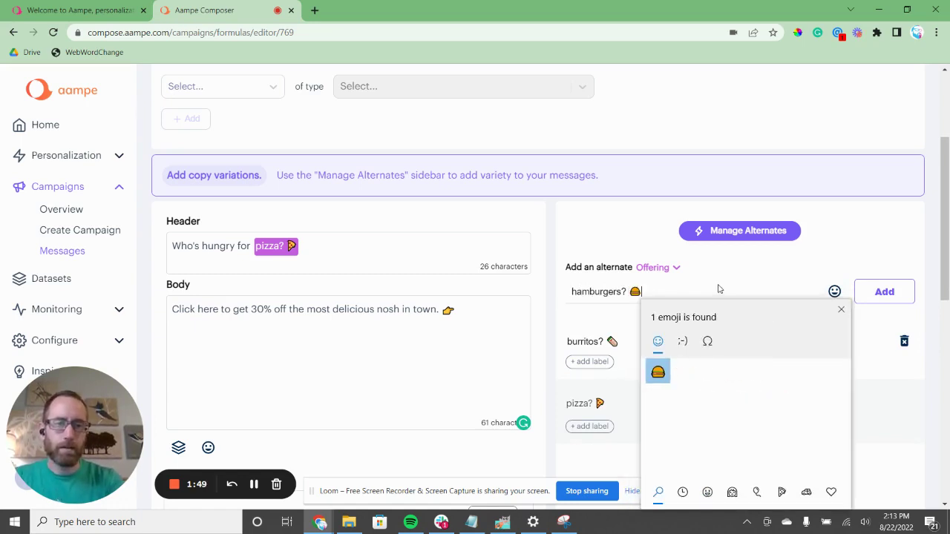
click(902, 295)
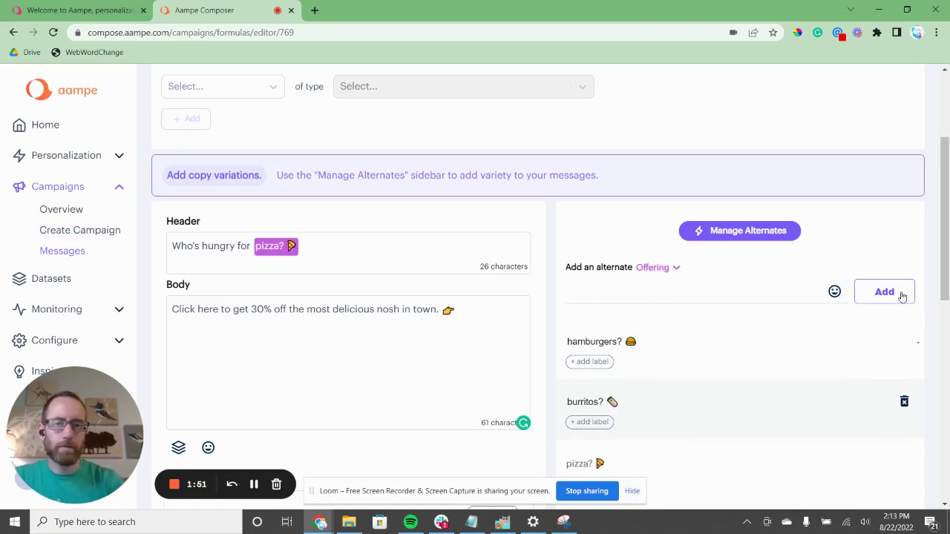
click(606, 297)
text(tacos?)
key(super+period)
text(taco)
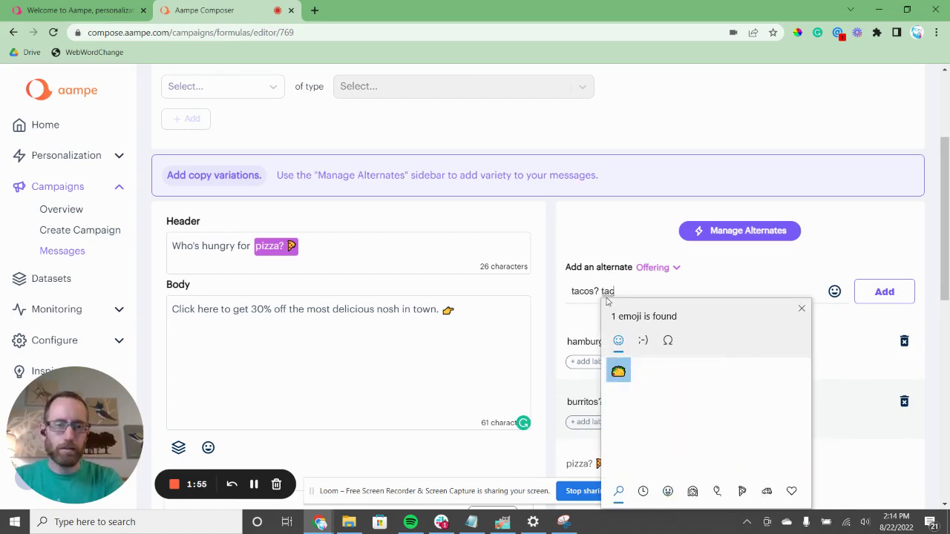
key(Return)
click(885, 292)
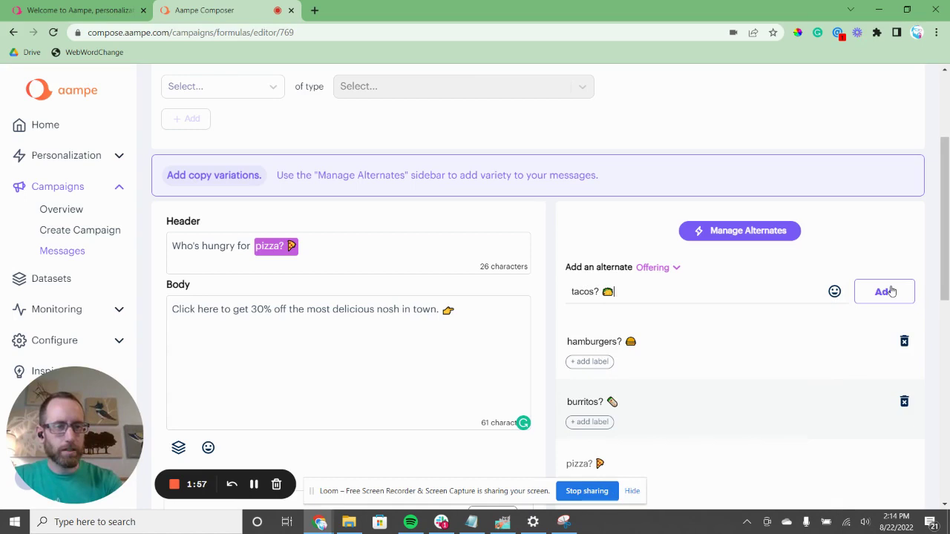
Add 'spaghetti?' with a spaghetti emoji as an Offering alternate
click(654, 289)
text(spage)
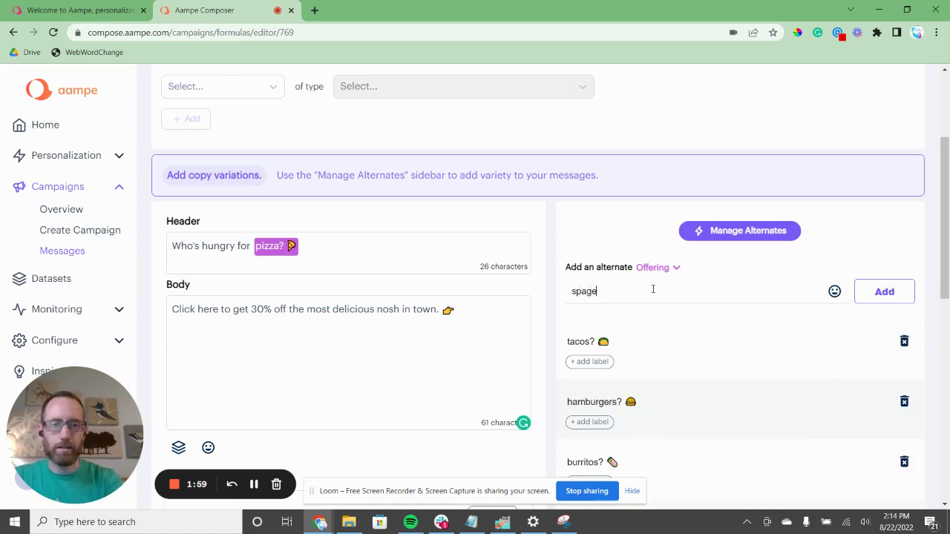
key(BackSpace)
text(hetti?)
key(super+period)
text(spag)
key(Return)
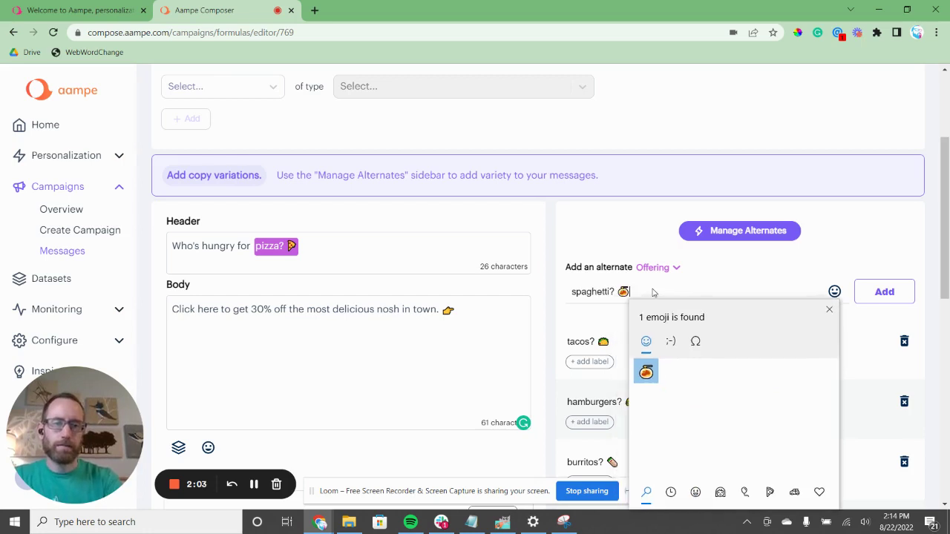
click(876, 291)
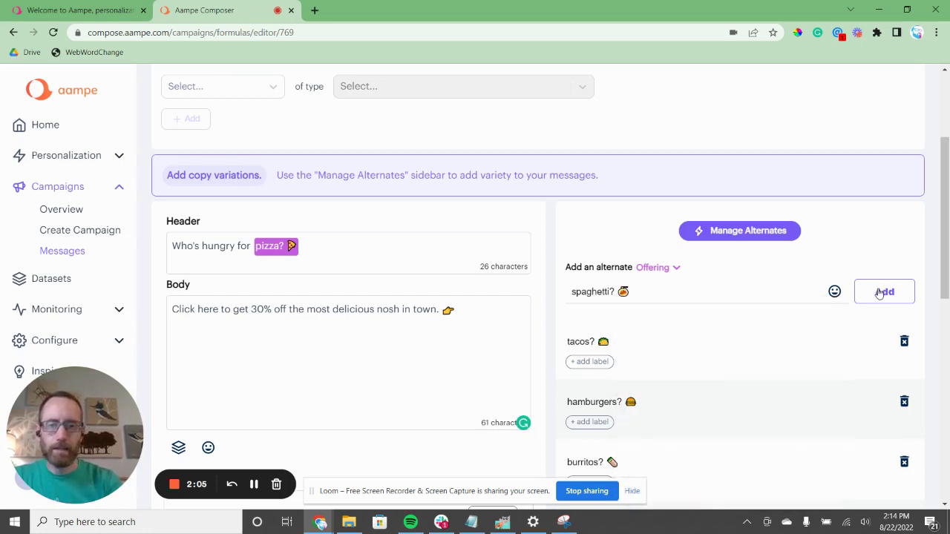
click(876, 291)
Add 'sandwiches?' with a sandwich emoji as the last Offering alternate
click(646, 295)
text(sand)
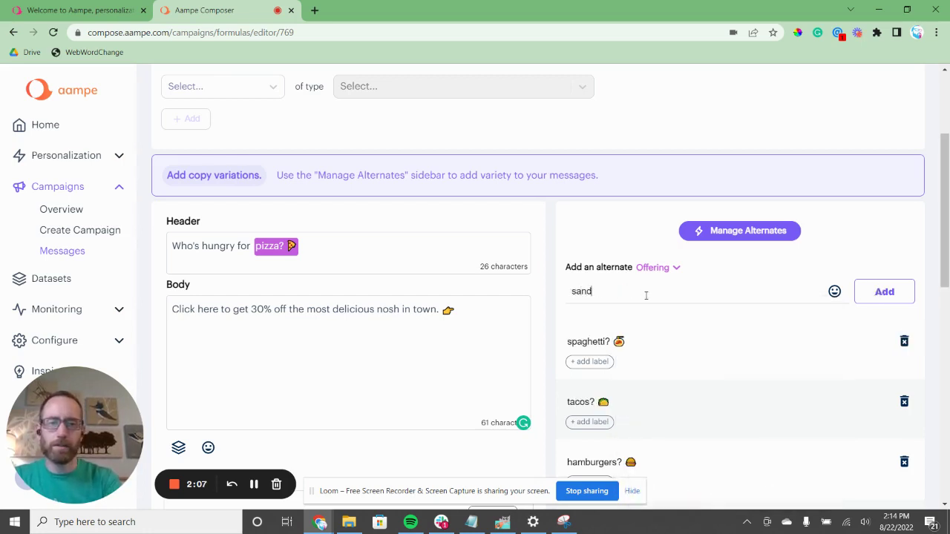
text(wiches?)
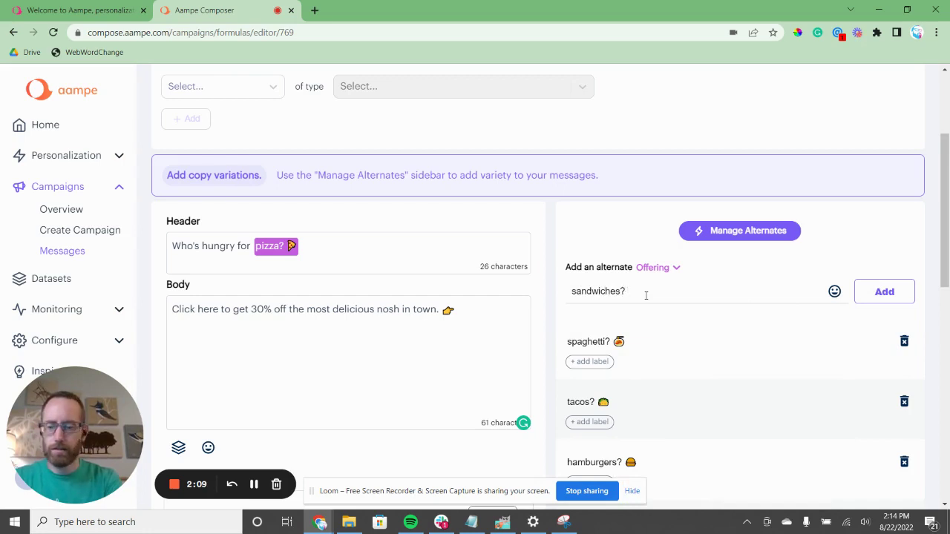
key(super+period)
text(sand)
key(Right)
key(Right)
key(Right)
key(Return)
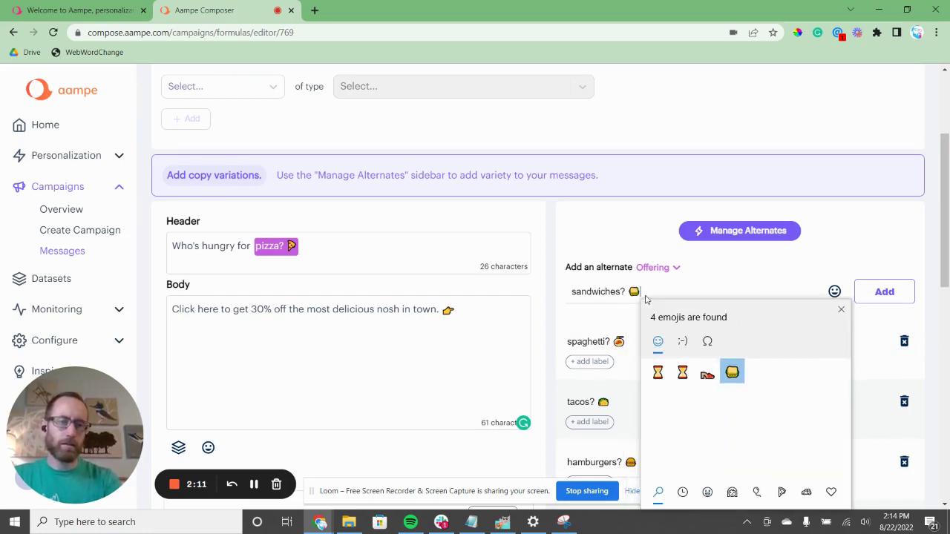
click(884, 291)
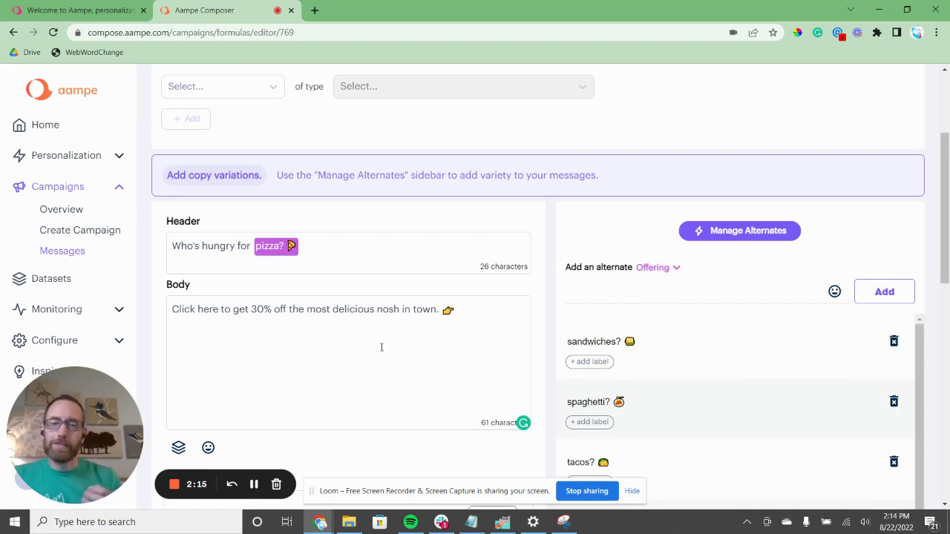
click(220, 309)
Tag 'Click here' as a Call To Action with alternates 'Tap here' and 'Click now'
key(shift+Home)
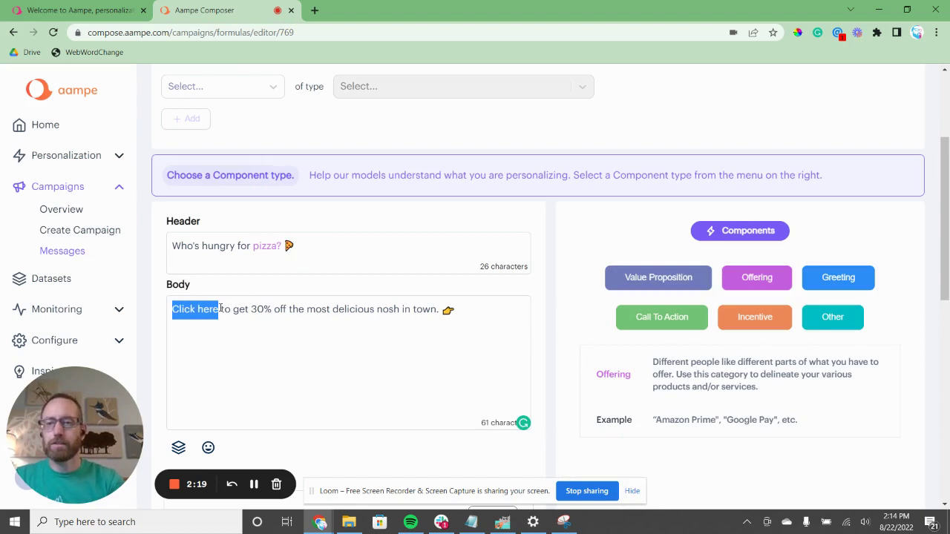
click(678, 319)
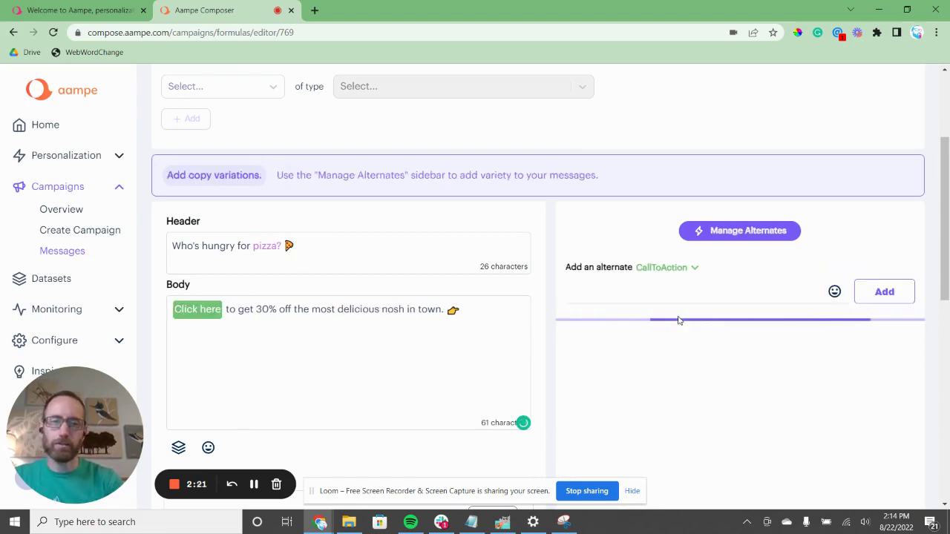
text(t)
text(Tap here)
key(Return)
text(Click now)
key(Return)
Add 'Click me', 'Tap now' and 'Go into the app' as Call To Action alternates
text(Click me)
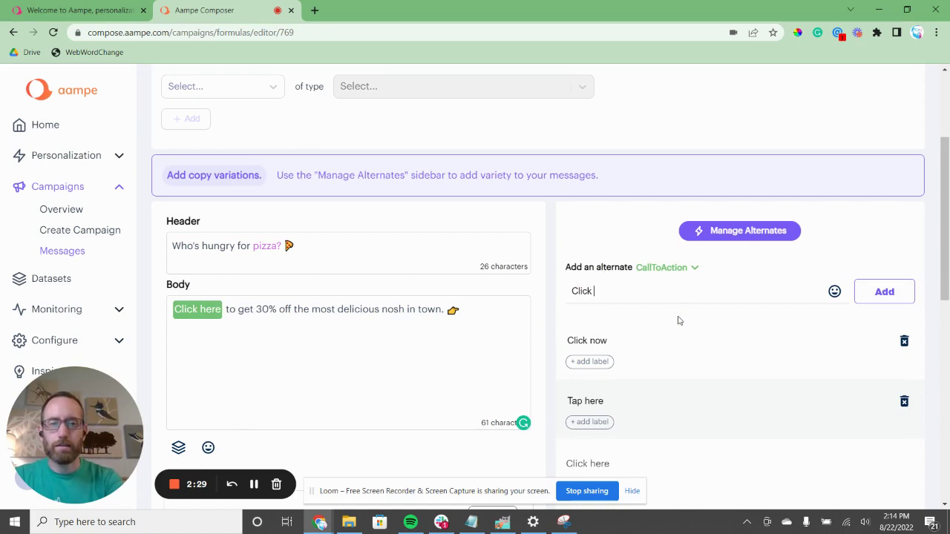
key(Return)
text(tap)
key(BackSpace)
key(BackSpace)
key(BackSpace)
text(Tap now)
key(Return)
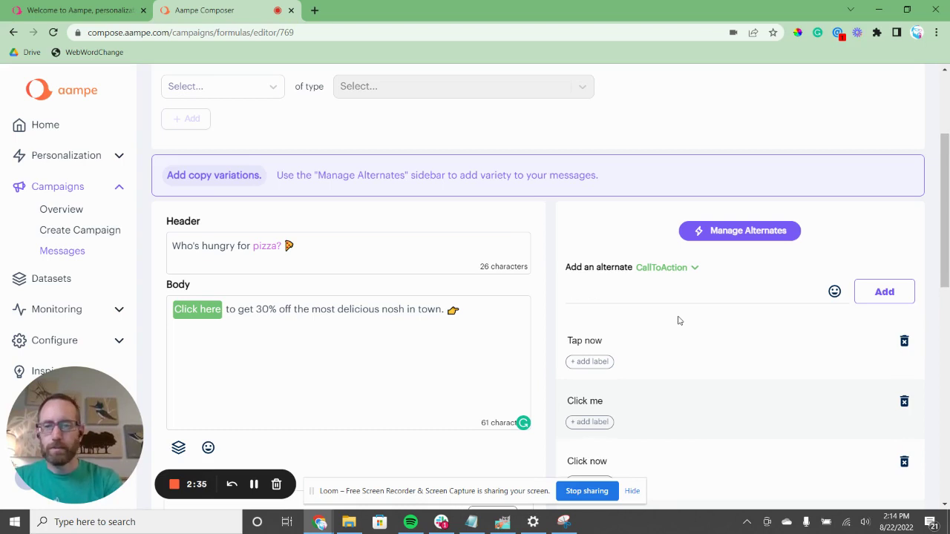
text(Go into the app)
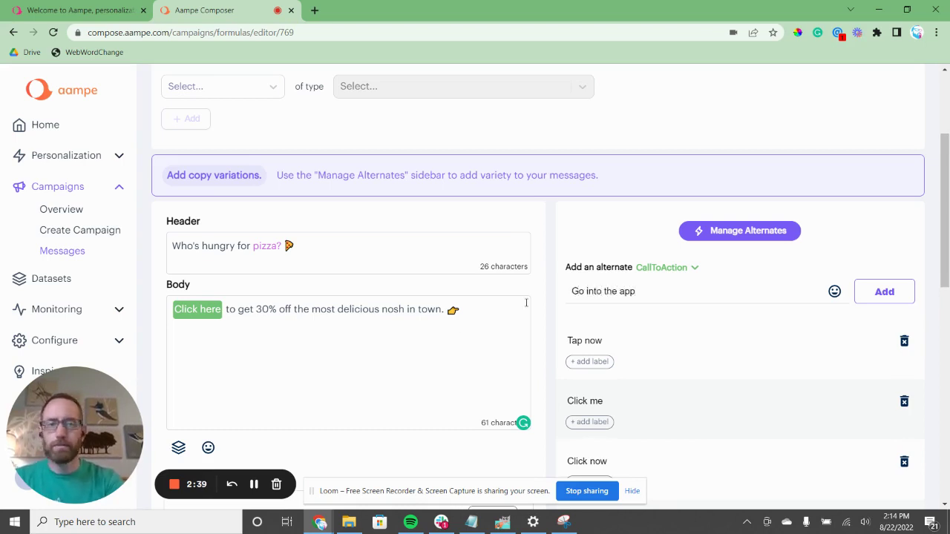
key(Return)
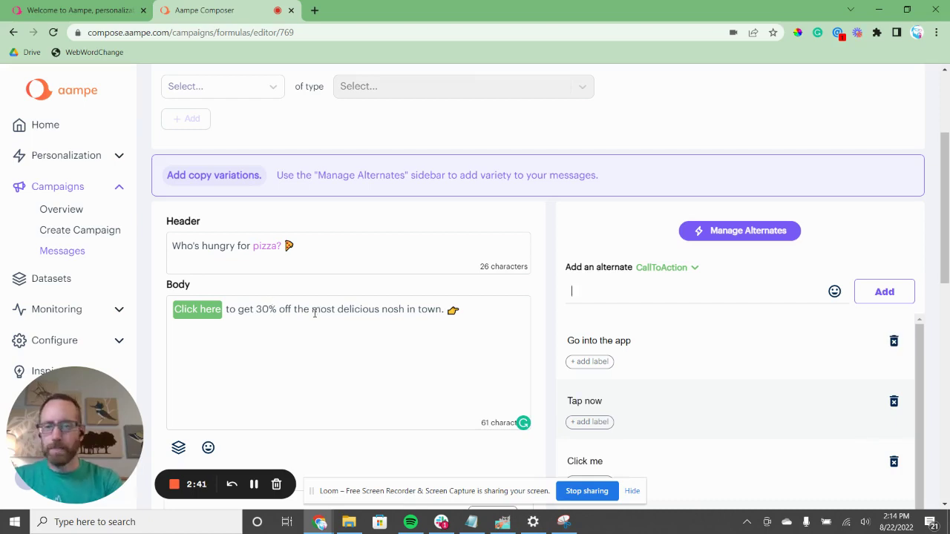
click(291, 311)
Tag '30% off' as an Incentive with alternates 'free delivery', 'speedy delivery', 'curbside pick up on'
drag(288, 311, 251, 310)
click(767, 321)
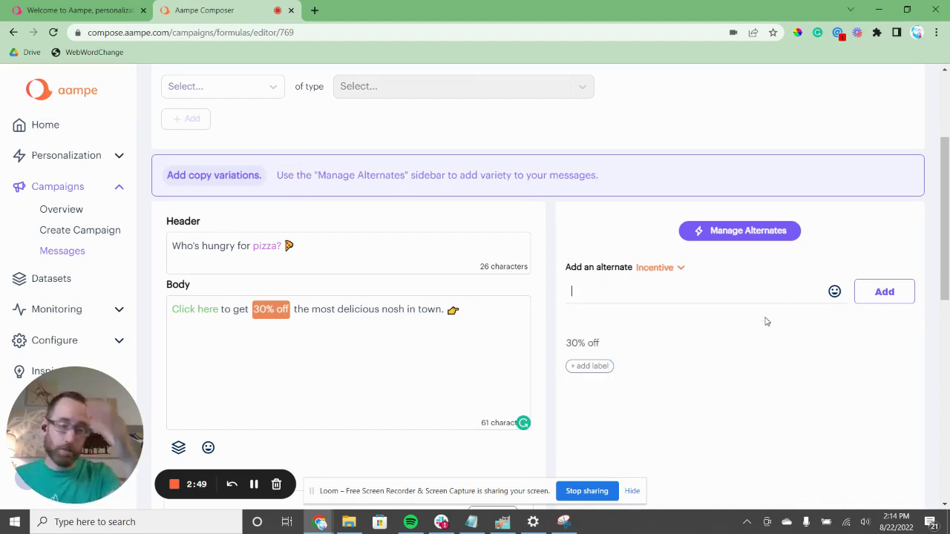
click(656, 284)
text(free d)
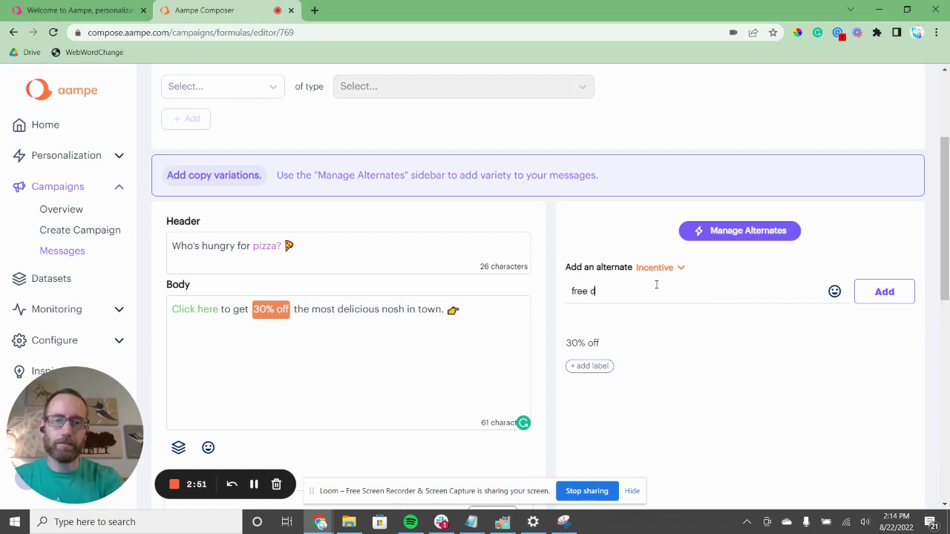
text(elivery)
key(Return)
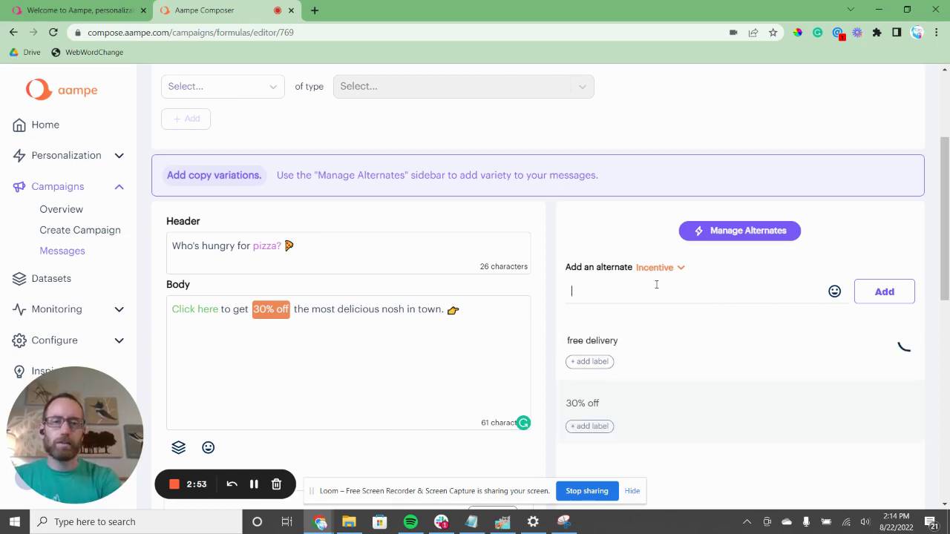
text(speedy delivery)
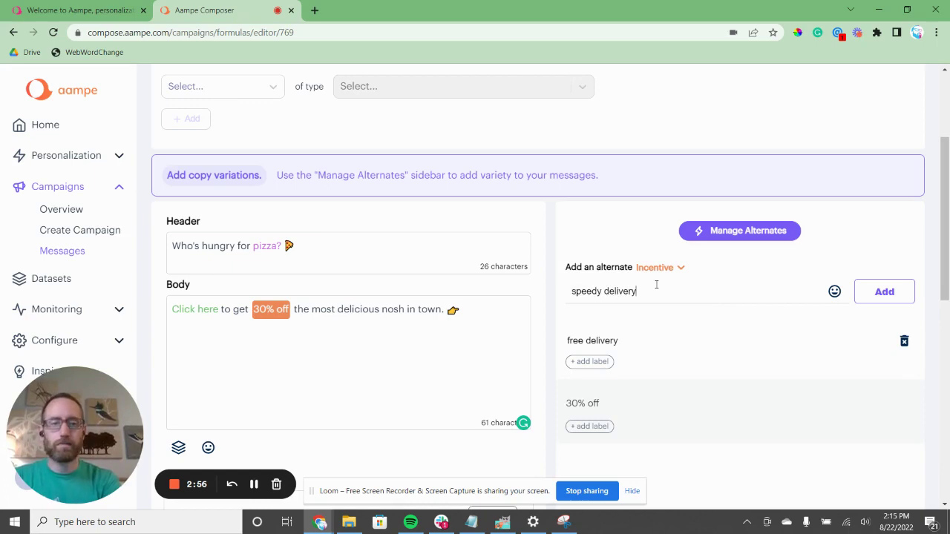
key(Return)
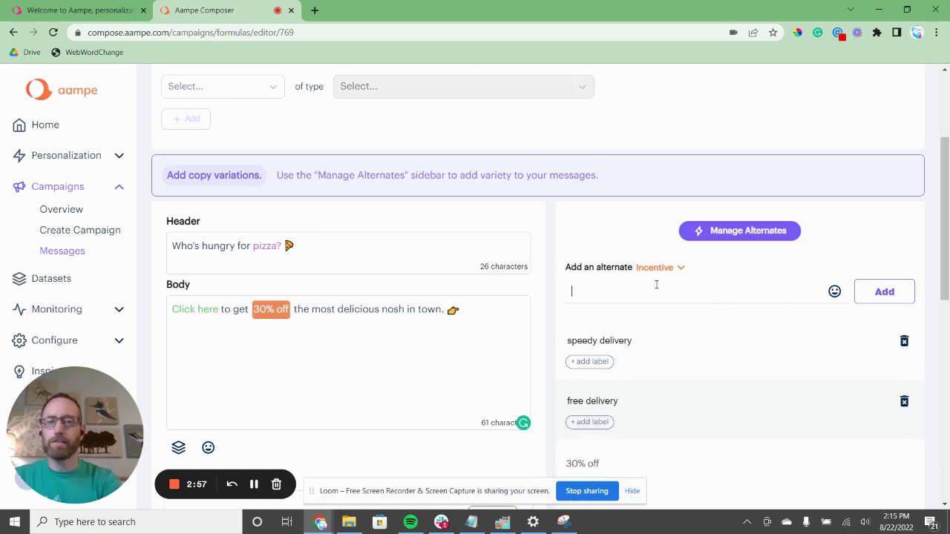
text(cu)
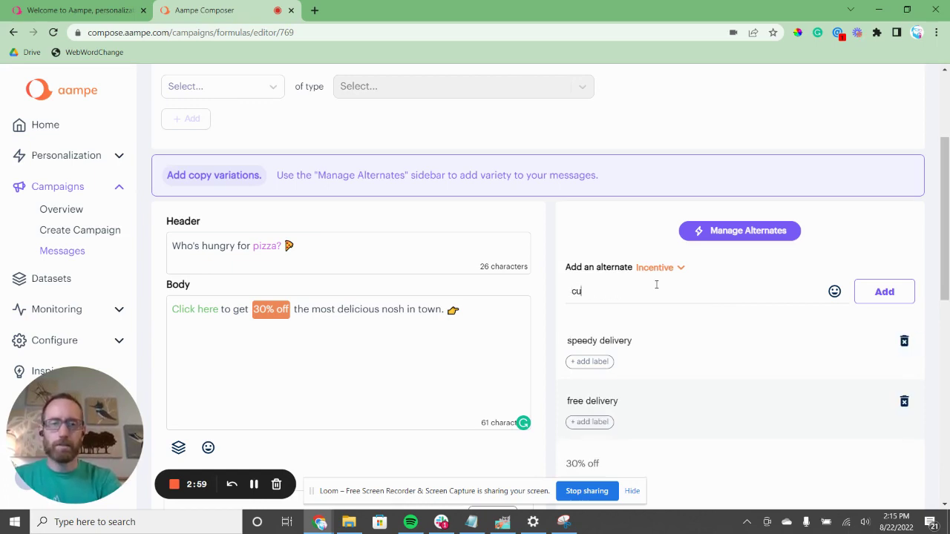
text(rbside pic)
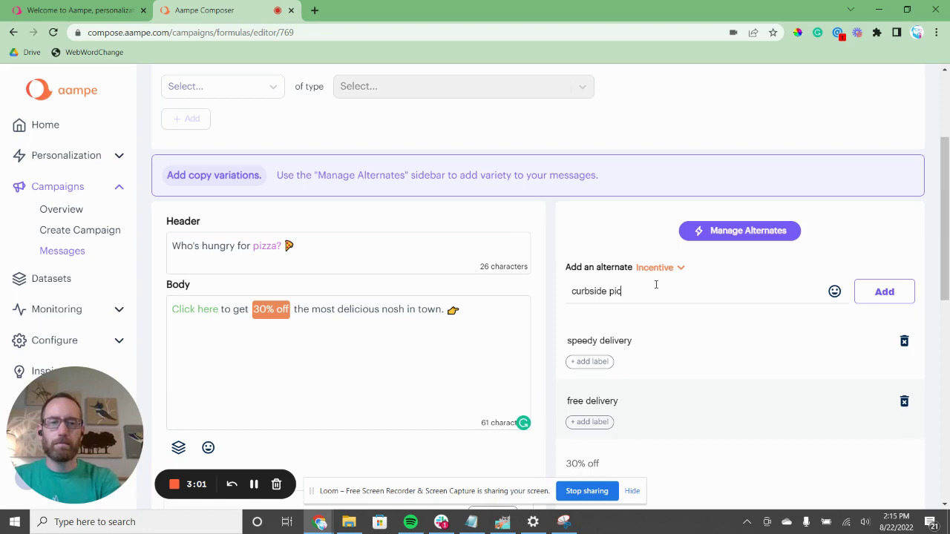
text(k up on)
key(Return)
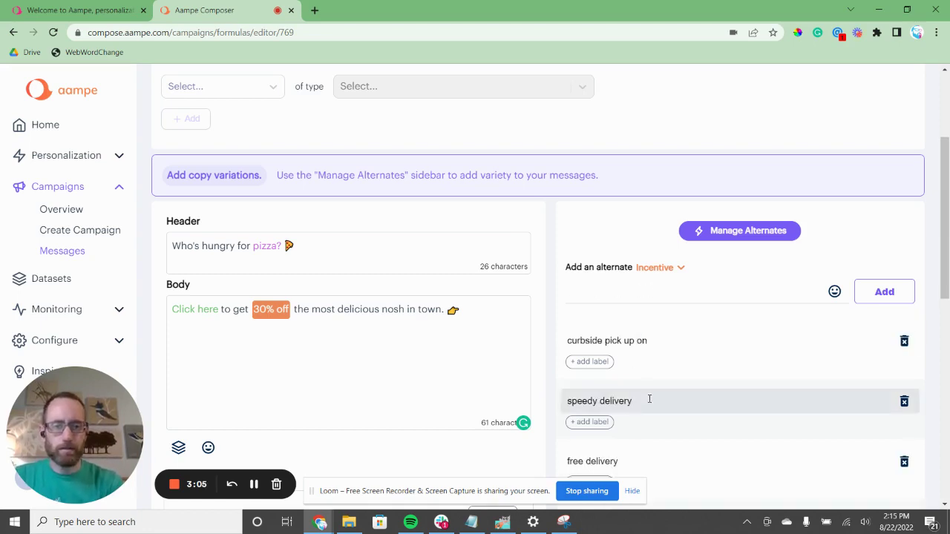
Append ' on' to the 'speedy delivery' and 'free delivery' alternates
click(648, 400)
text(on)
scroll(650, 403, down, 2)
scroll(650, 403, down, 1)
click(638, 296)
text(on)
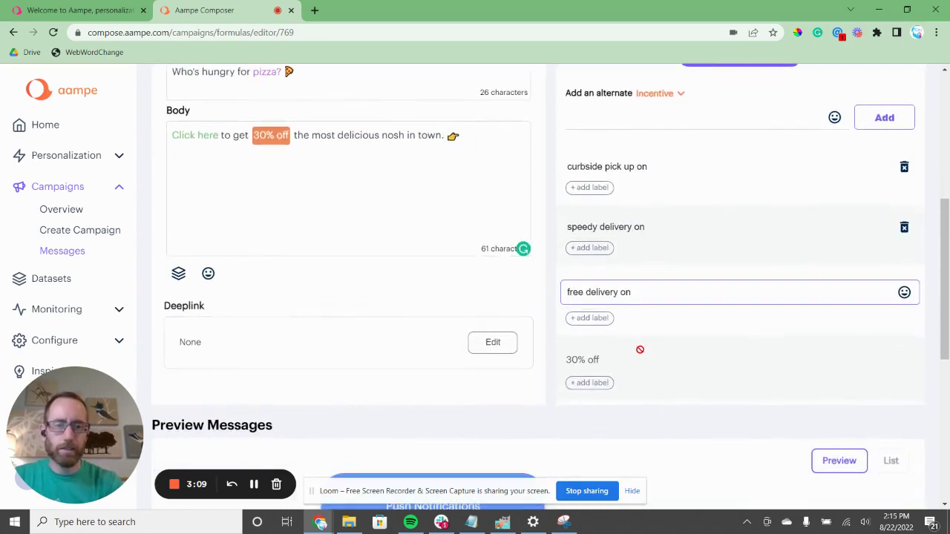
scroll(680, 282, up, 1)
scroll(680, 283, up, 1)
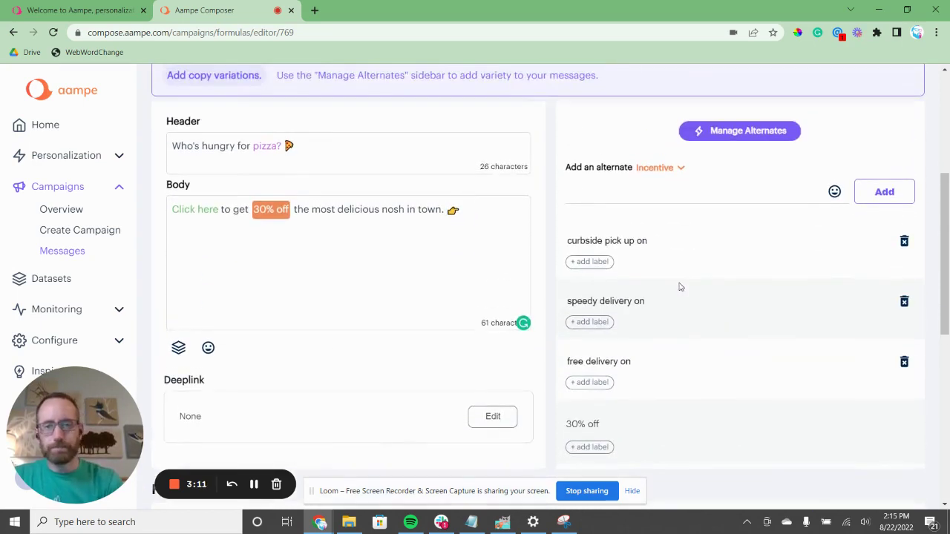
Tag 'delicious' as a Value Proposition with alternates 'scrumptious' and 'popular'
double_click(355, 210)
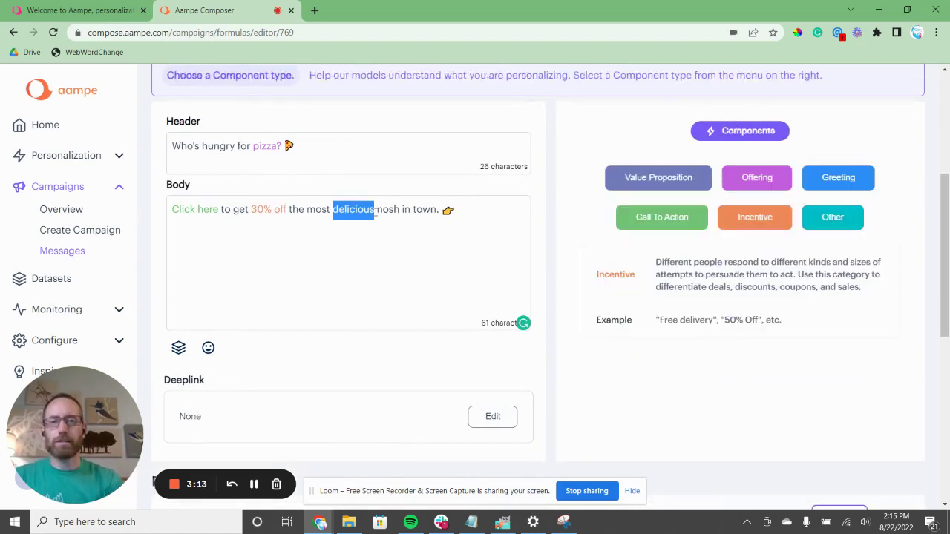
mouse_move(690, 191)
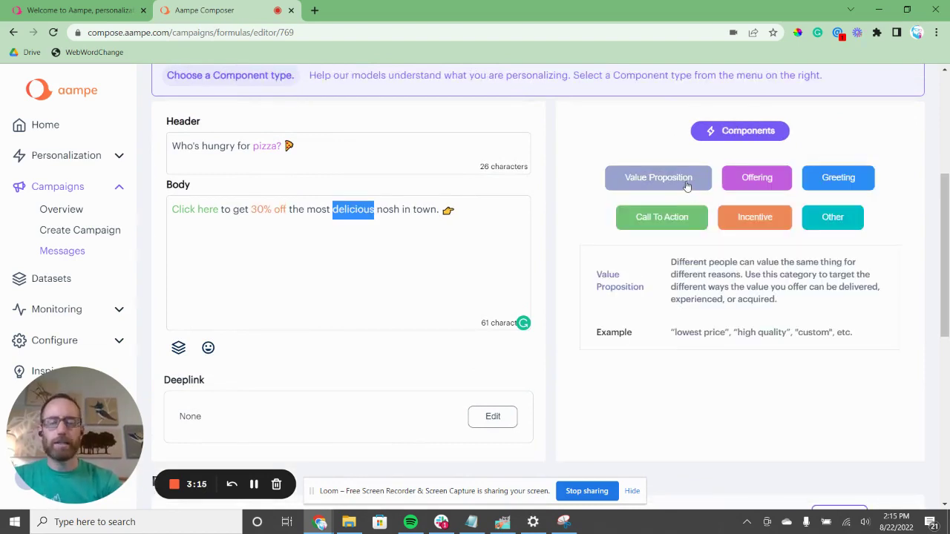
click(687, 185)
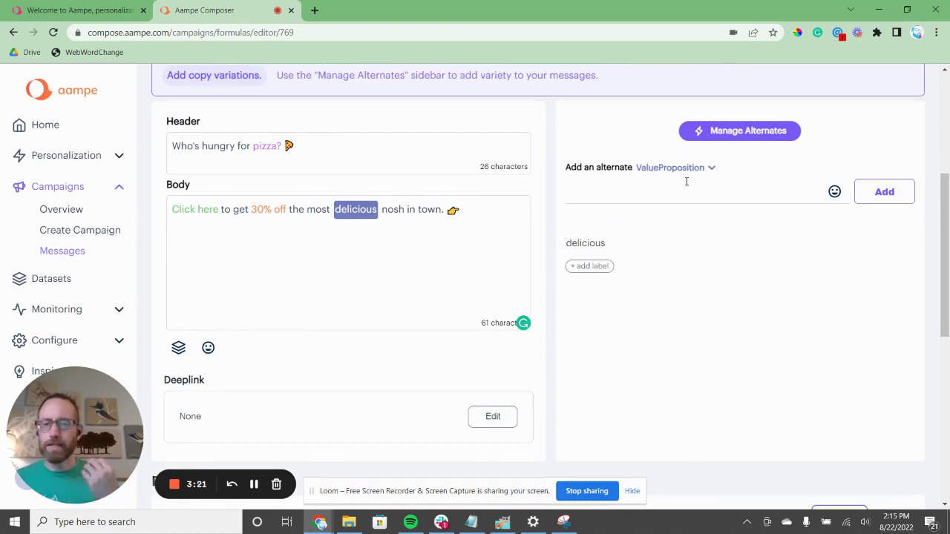
text(sc)
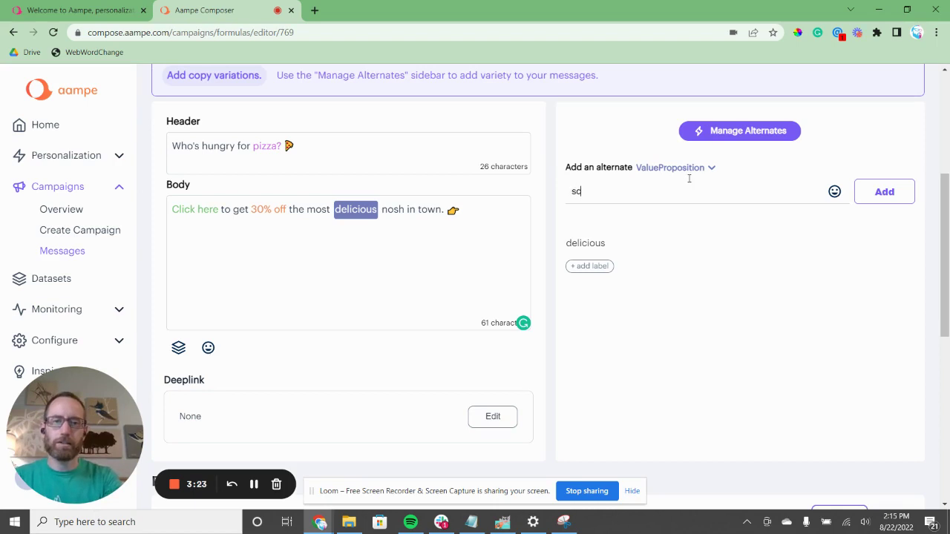
text(rumptious)
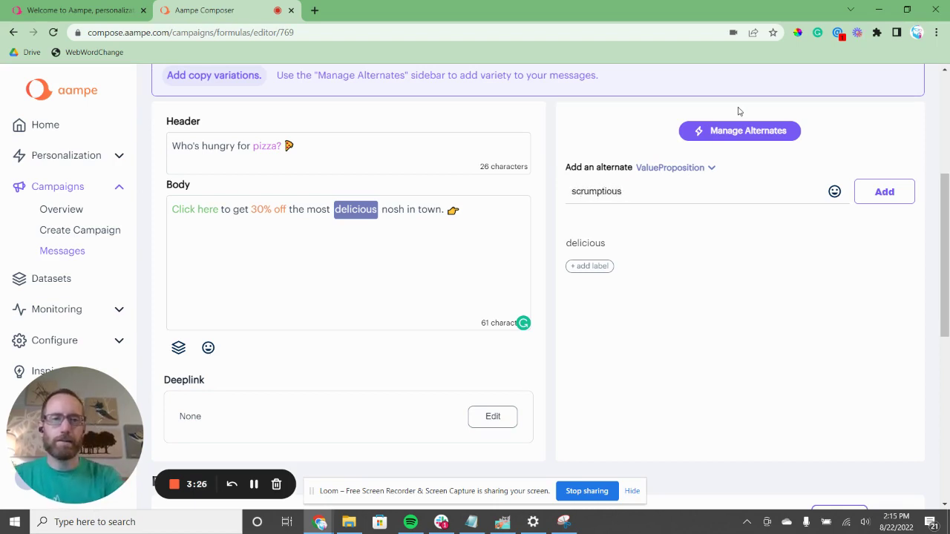
key(Return)
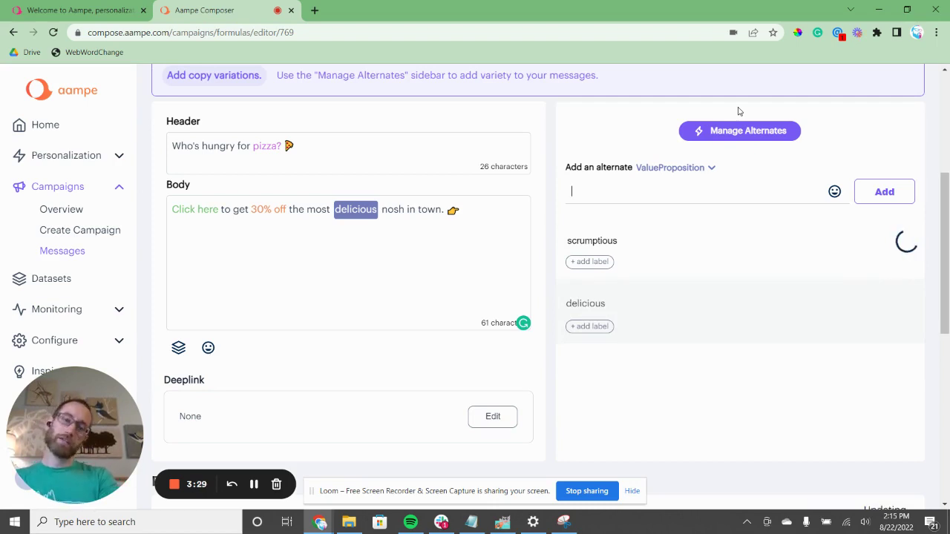
text(pdpularity)
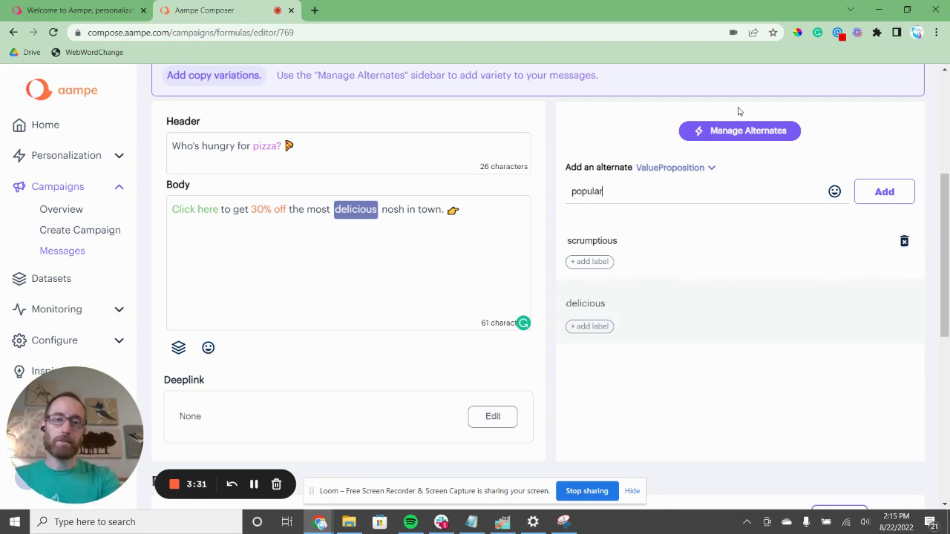
key(BackSpace)
key(BackSpace)
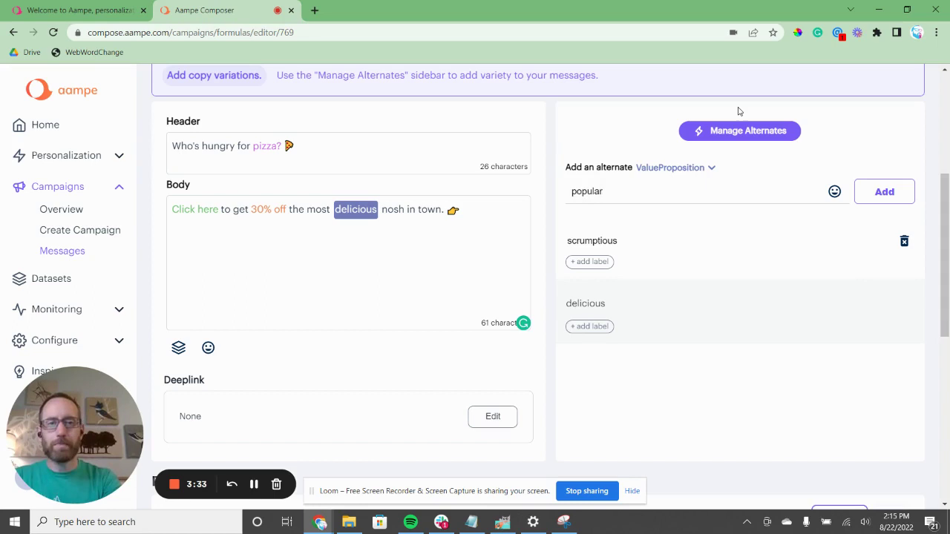
key(Return)
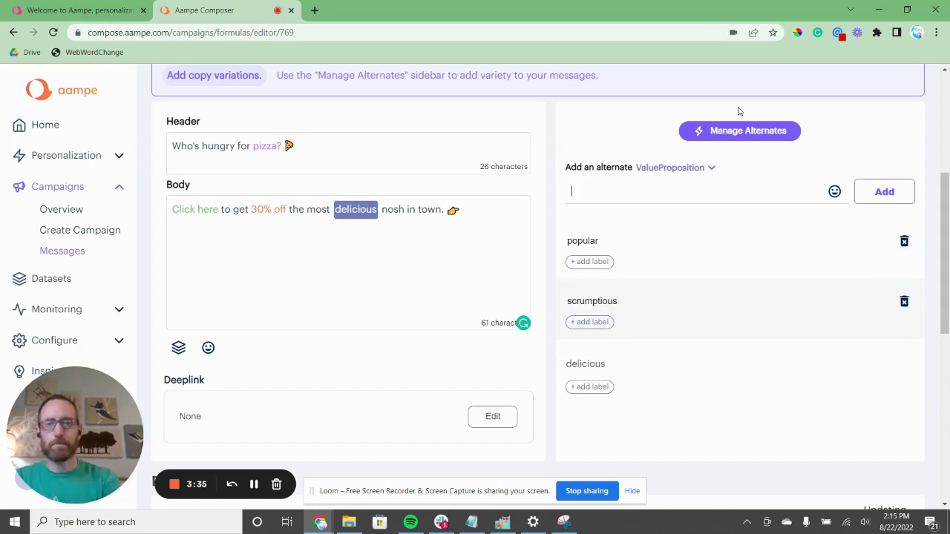
Add 'highly-rated' and 'unique' as further Value Proposition alternates
text(hgih)
key(BackSpace)
key(BackSpace)
key(BackSpace)
text(ighly-rated)
key(Return)
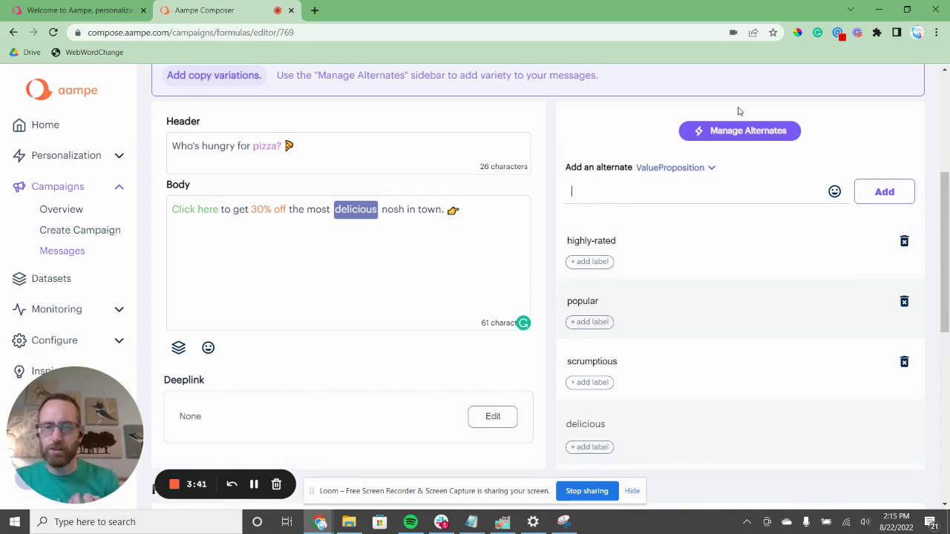
text(unqiue)
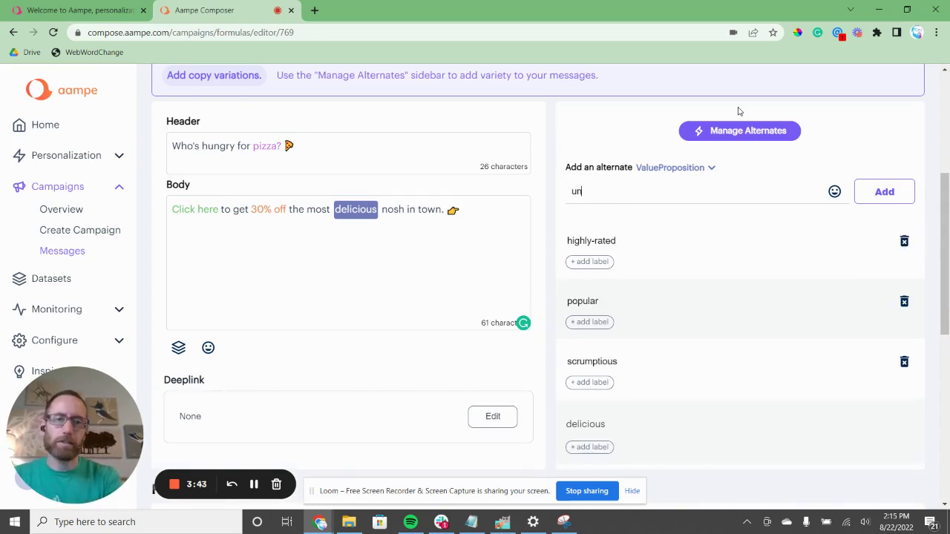
key(BackSpace)
key(BackSpace)
key(BackSpace)
key(BackSpace)
text(ique)
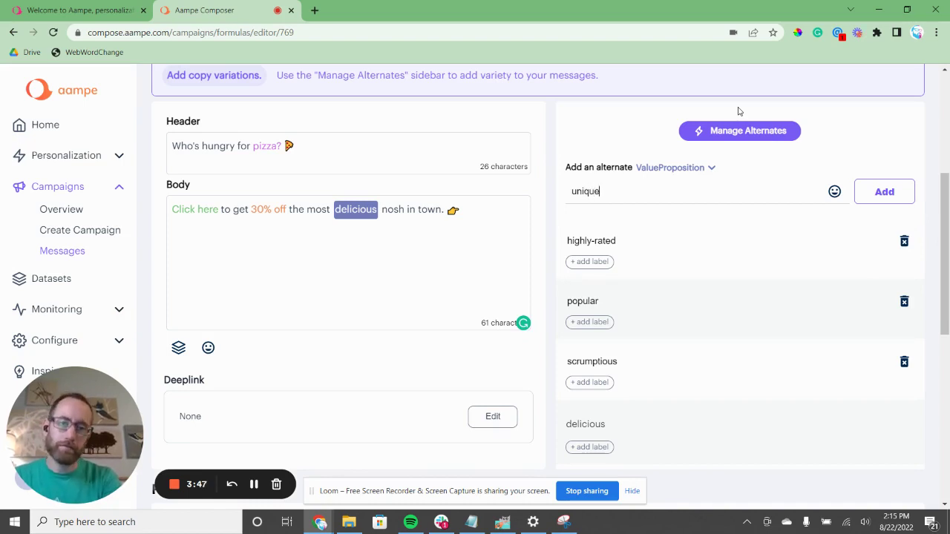
key(Return)
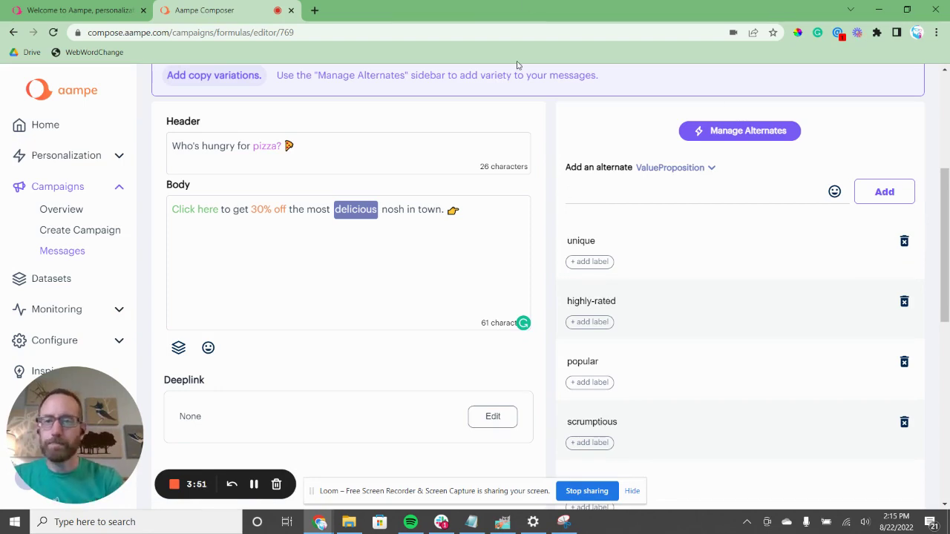
Make the header's 'Who's hungry for' a Greeting with 'Did someone say', 'Time for', 'Is it time for'
triple_click(242, 149)
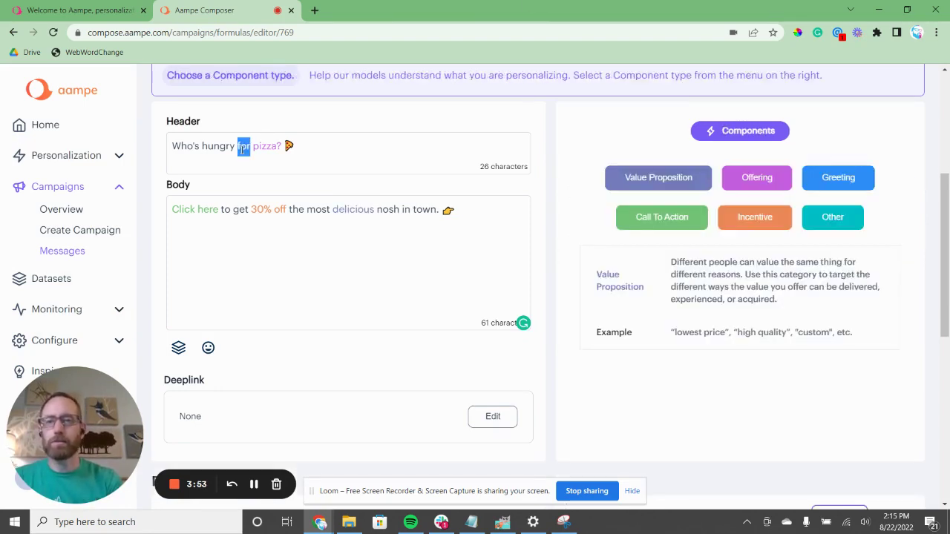
click(835, 185)
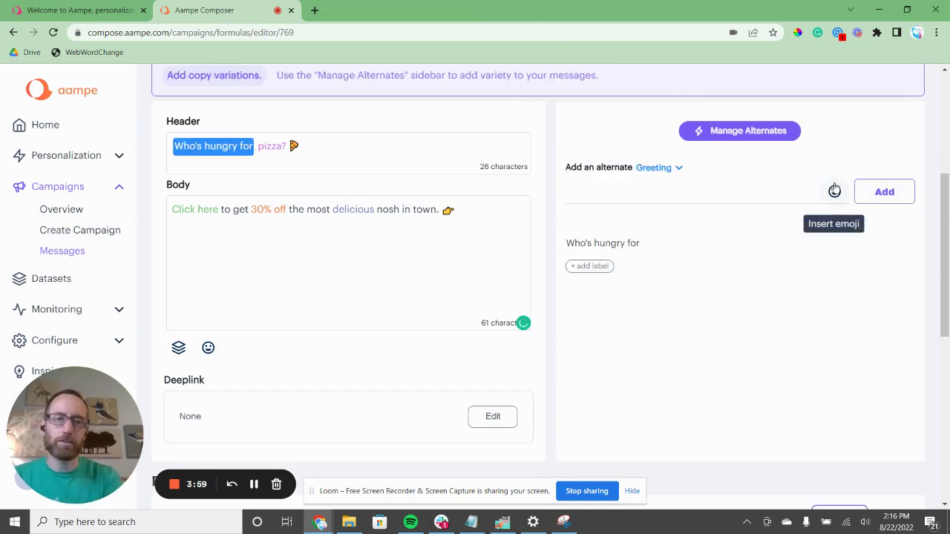
text(Did someone say)
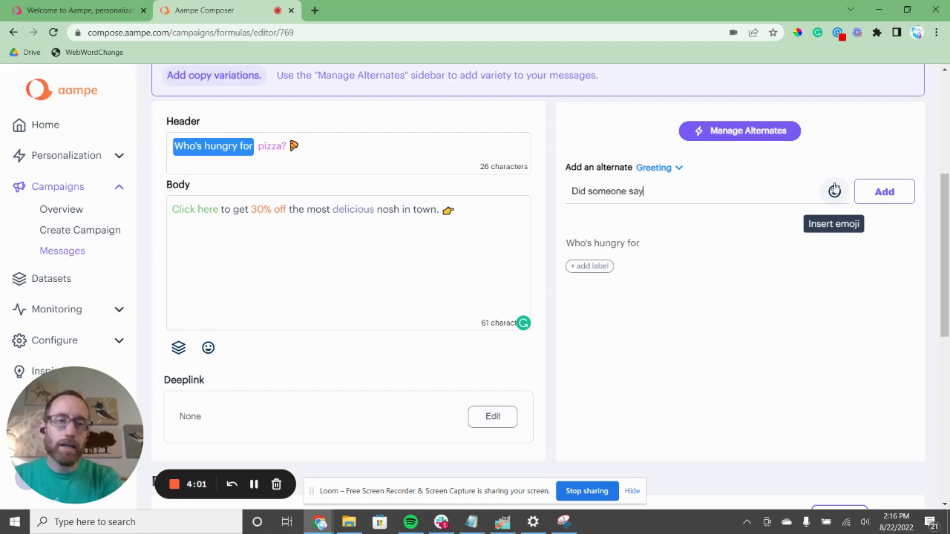
key(Return)
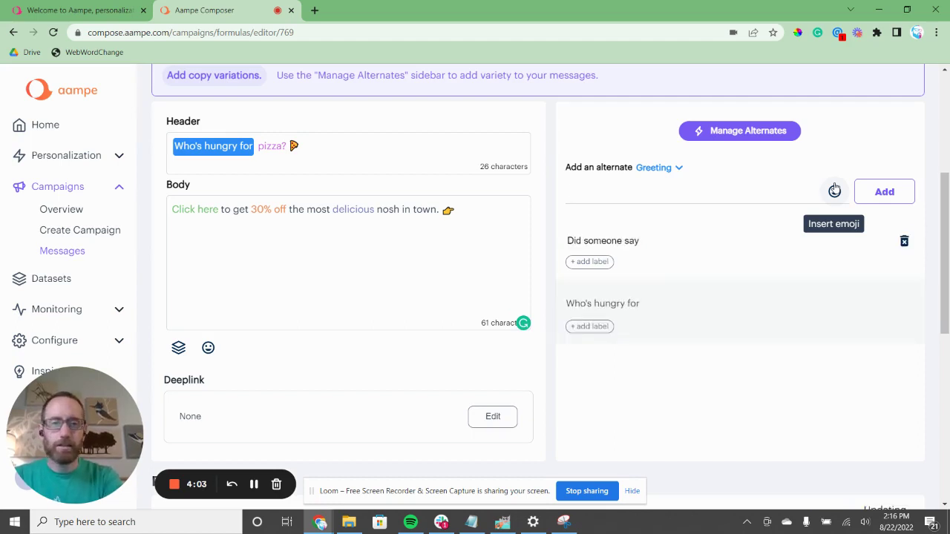
text(Time for)
key(Return)
text(Is it time for)
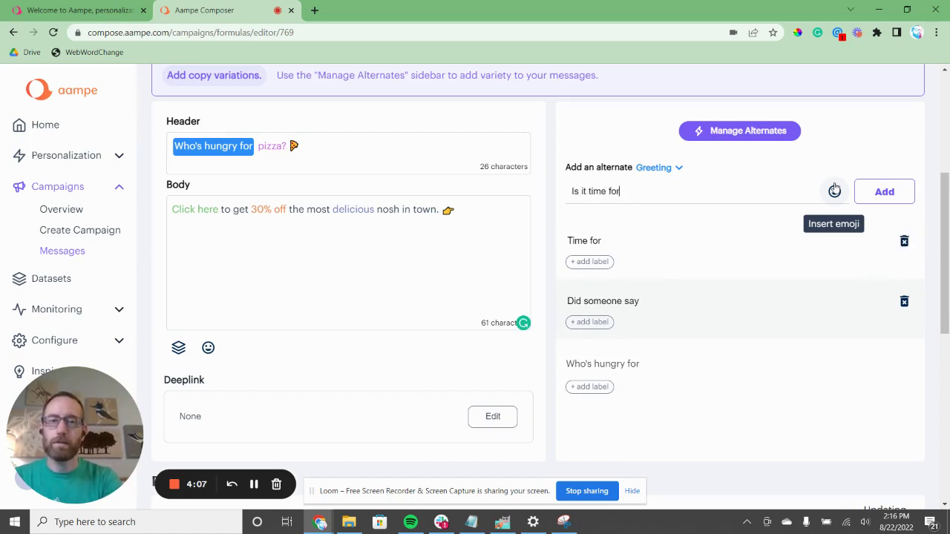
key(Return)
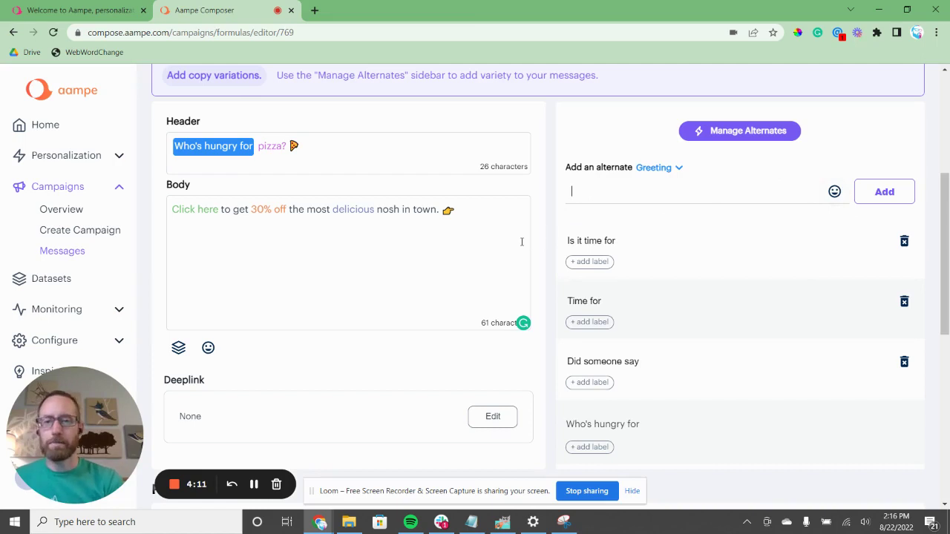
scroll(521, 246, up, 2)
scroll(522, 246, up, 3)
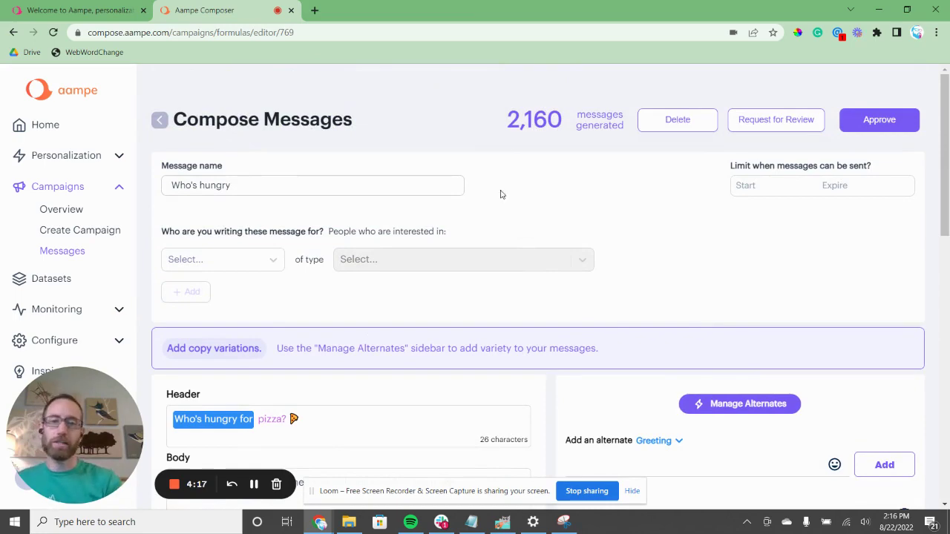
Check the 2,160 generated notification previews, then show the 'pizza?' Offering alternates
scroll(503, 213, down, 10)
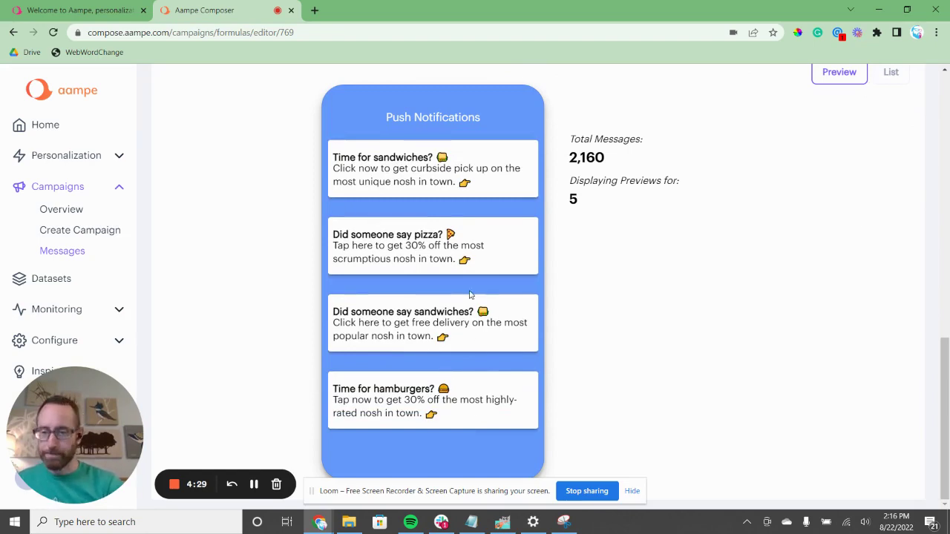
scroll(470, 295, up, 5)
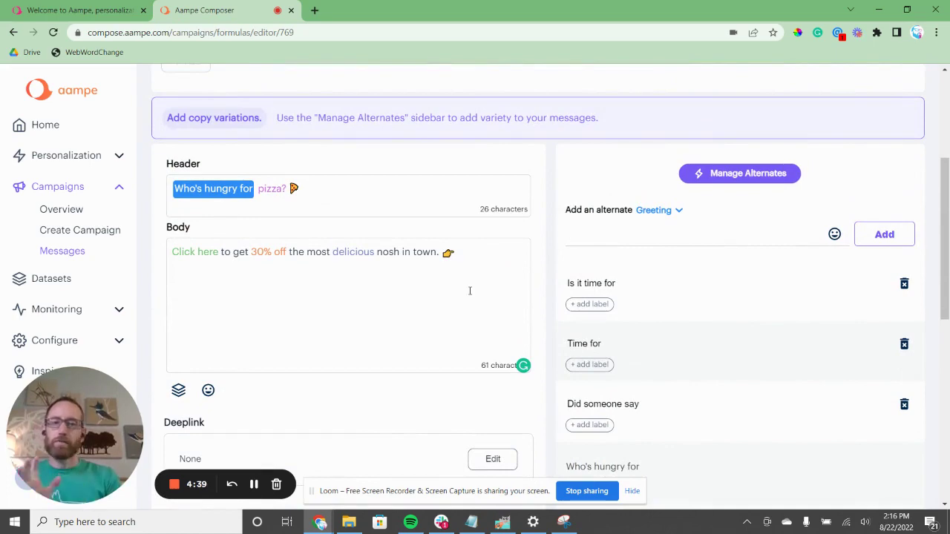
scroll(469, 291, up, 3)
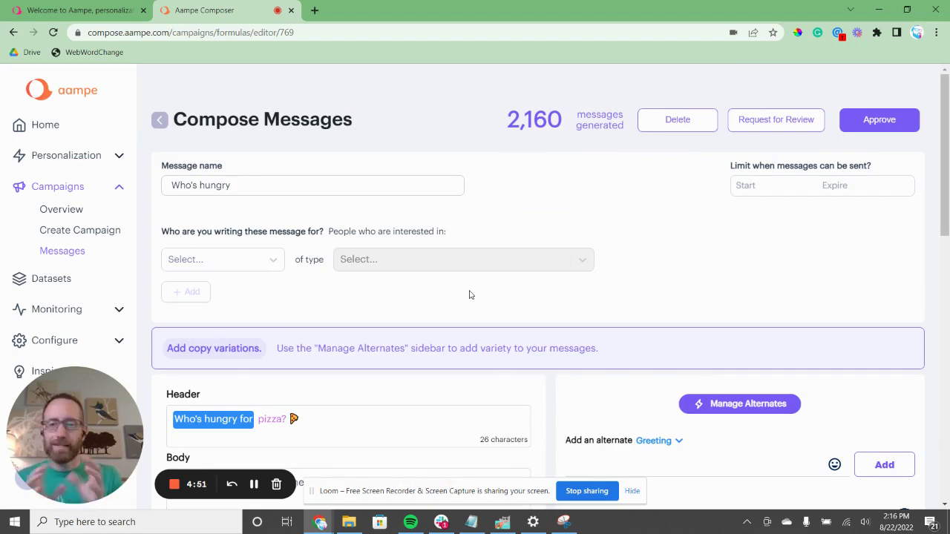
scroll(469, 294, down, 3)
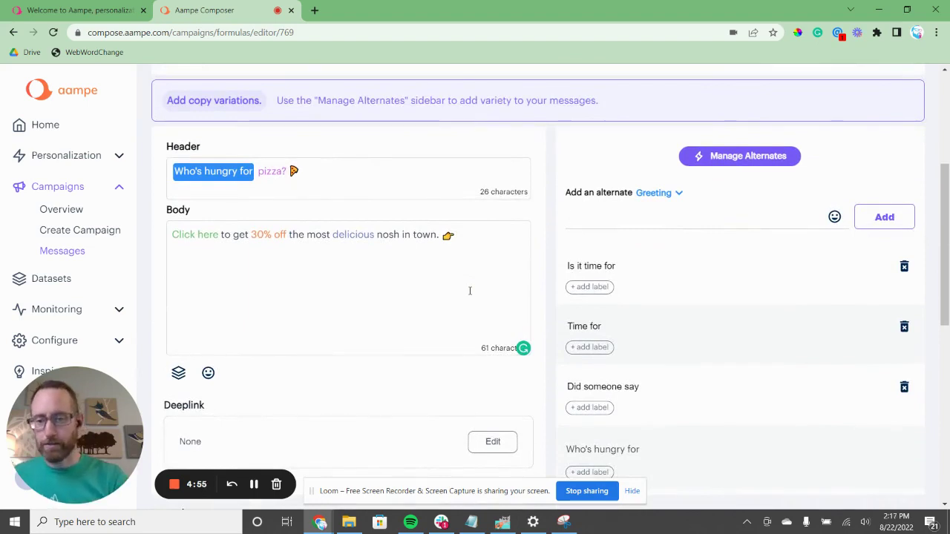
click(275, 171)
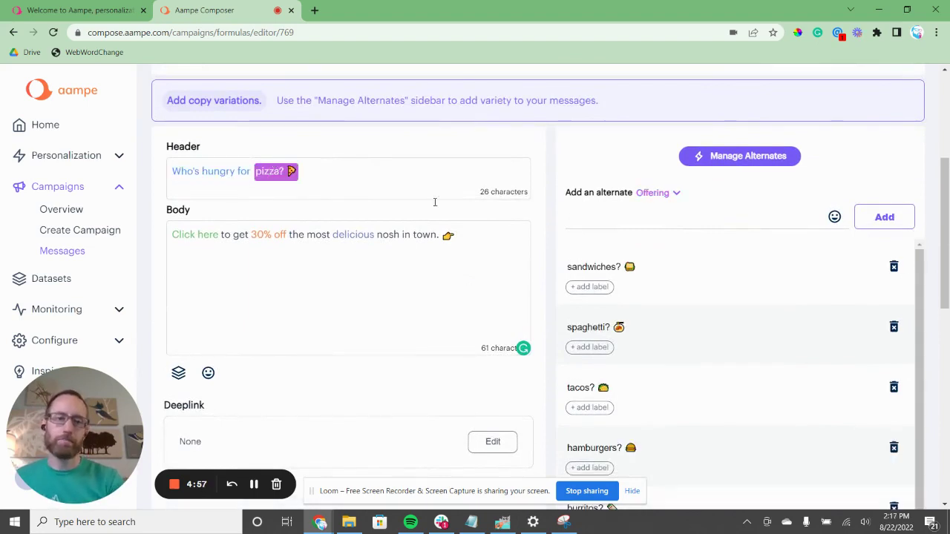
Label the pizza? alternate Italian food and the burritos? alternate Mexican food
scroll(647, 275, down, 1)
scroll(643, 336, down, 3)
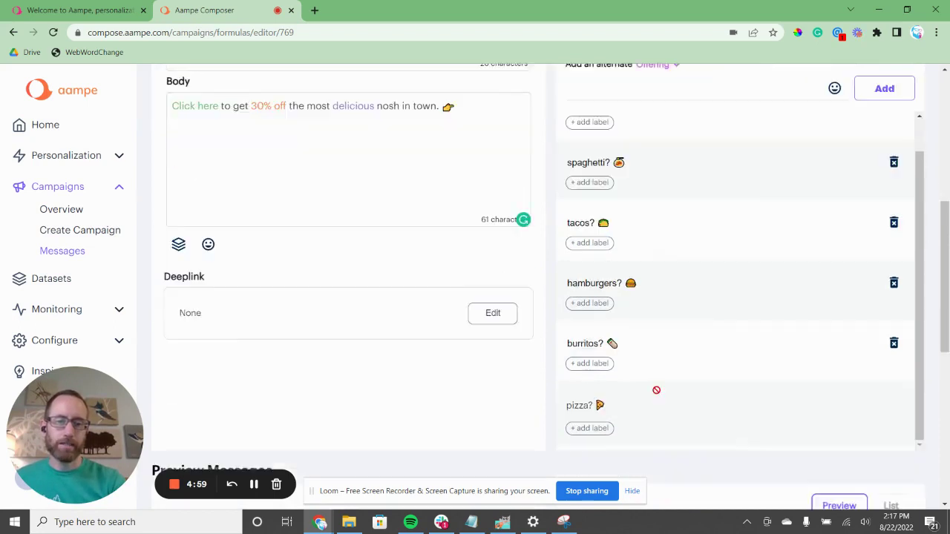
click(600, 361)
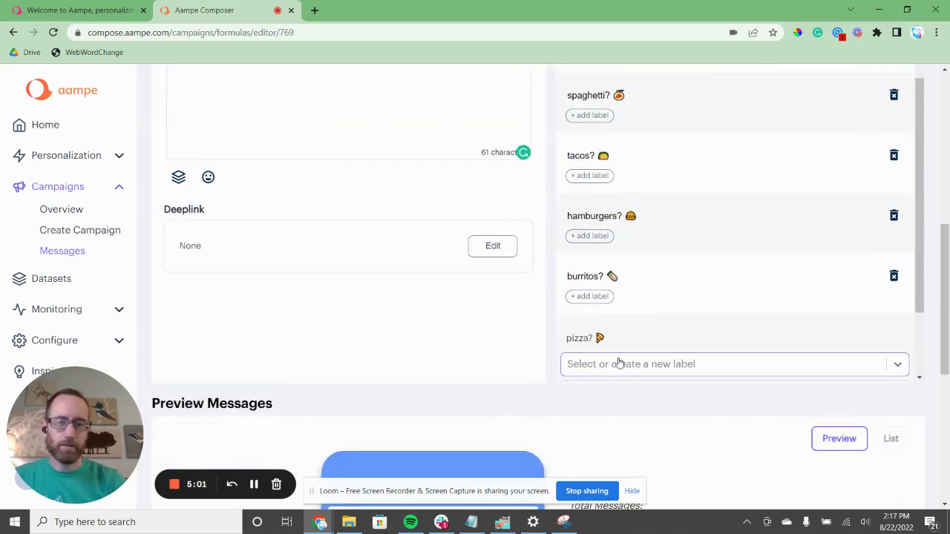
click(620, 366)
click(598, 340)
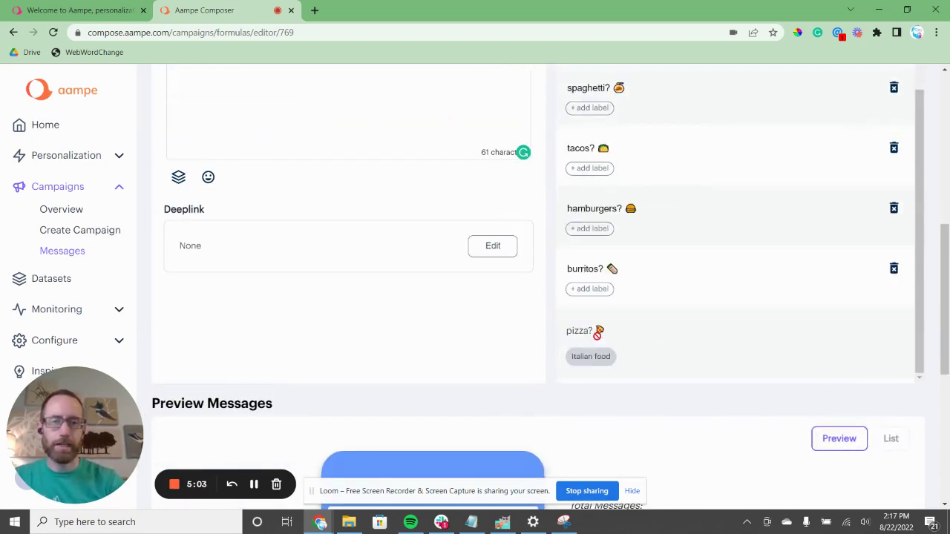
click(598, 297)
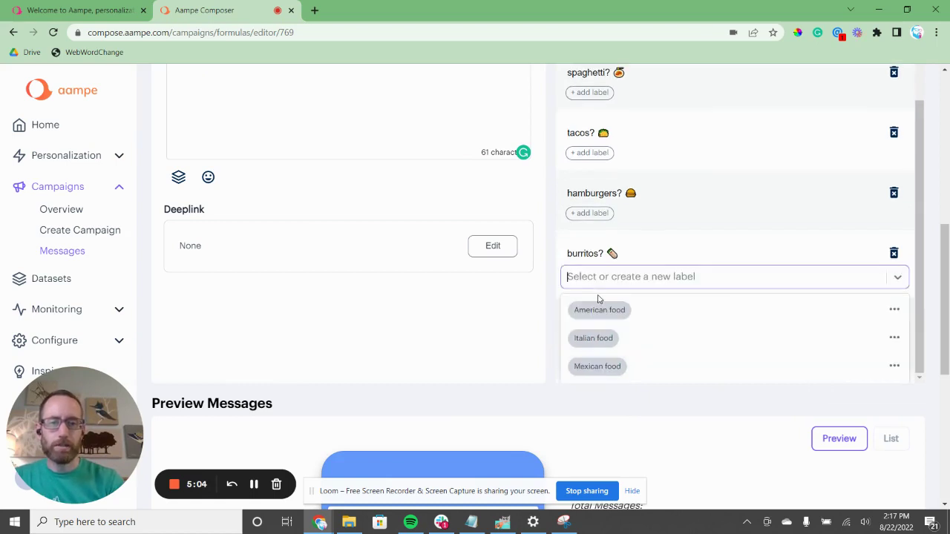
click(601, 367)
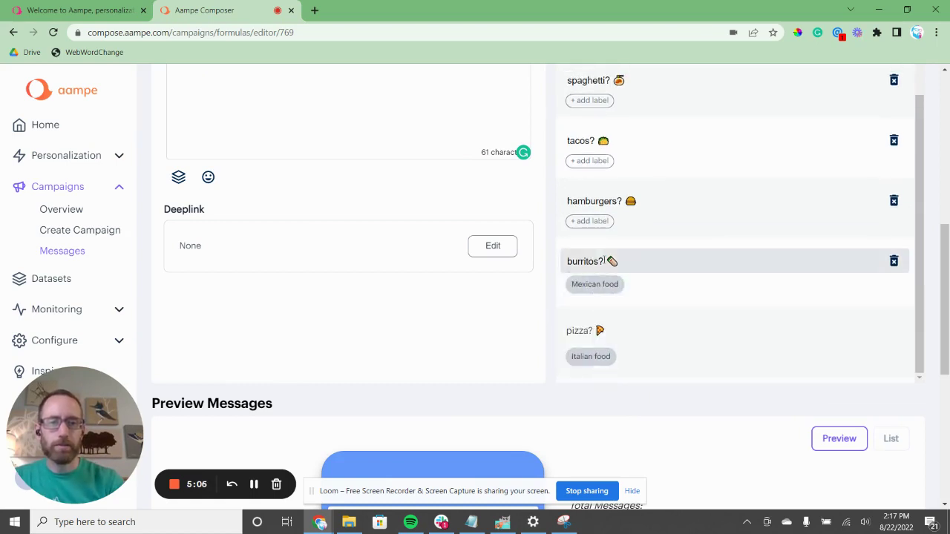
Label hamburgers and sandwiches American food, tacos Mexican food, and spaghetti Italian food
click(601, 226)
click(600, 250)
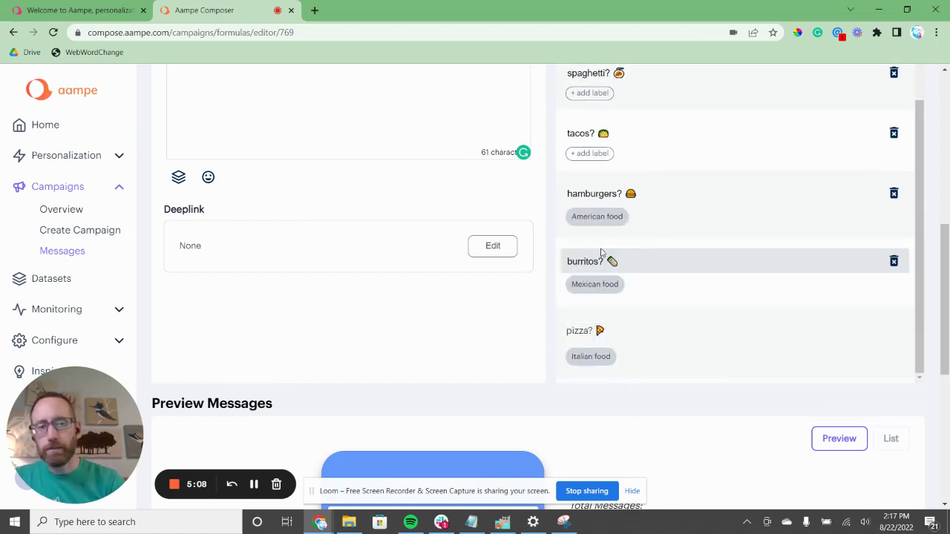
click(598, 153)
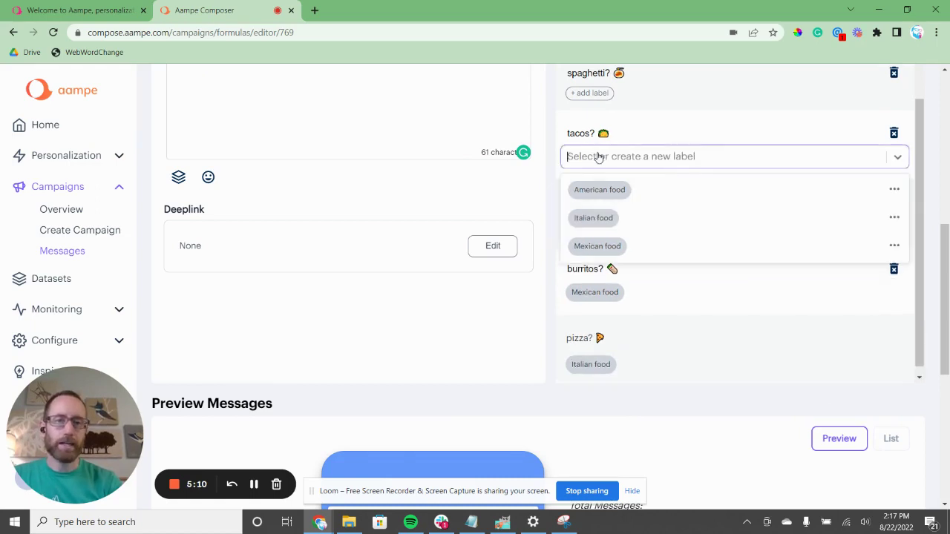
click(594, 247)
click(600, 94)
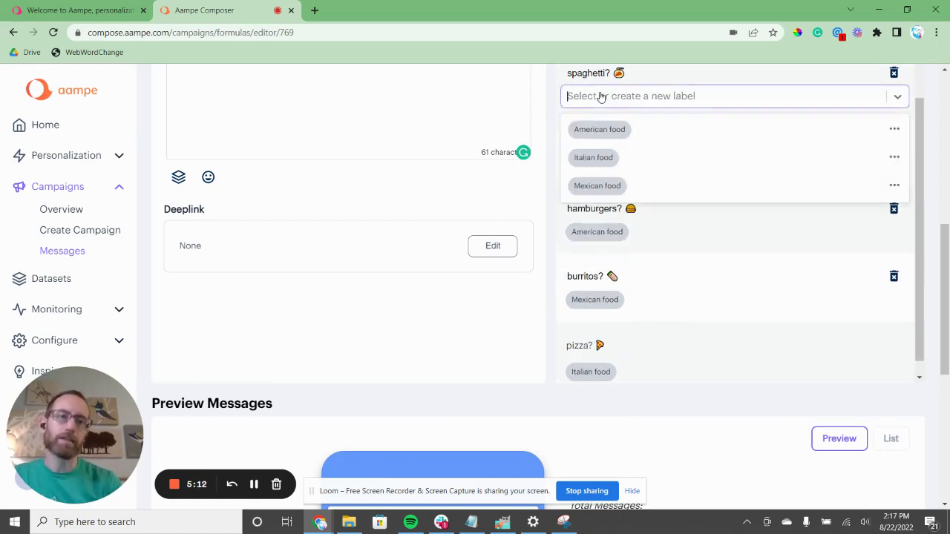
click(602, 162)
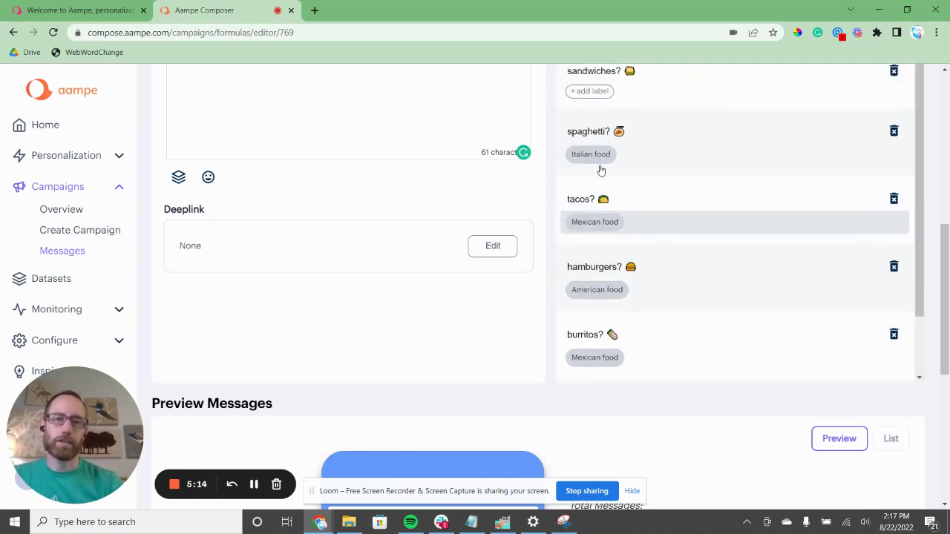
click(603, 91)
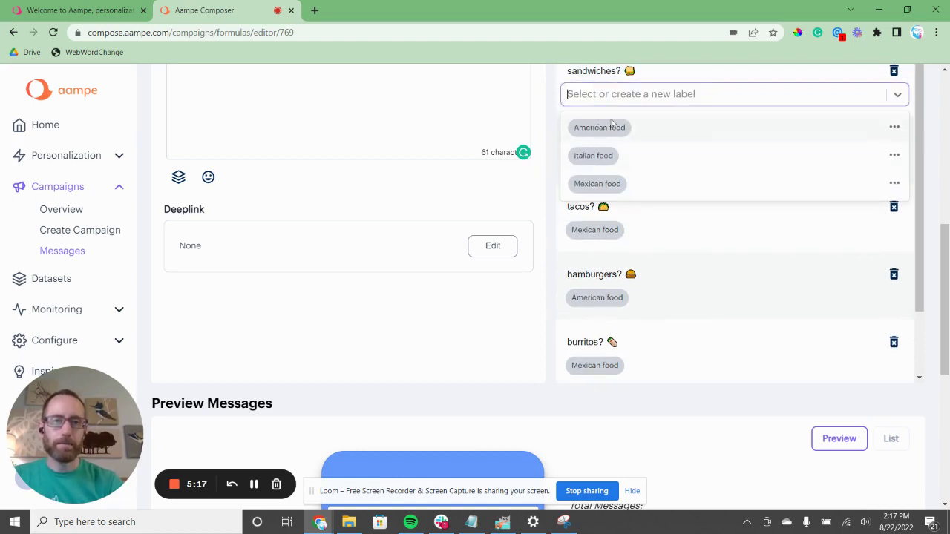
click(608, 126)
scroll(636, 232, up, 1)
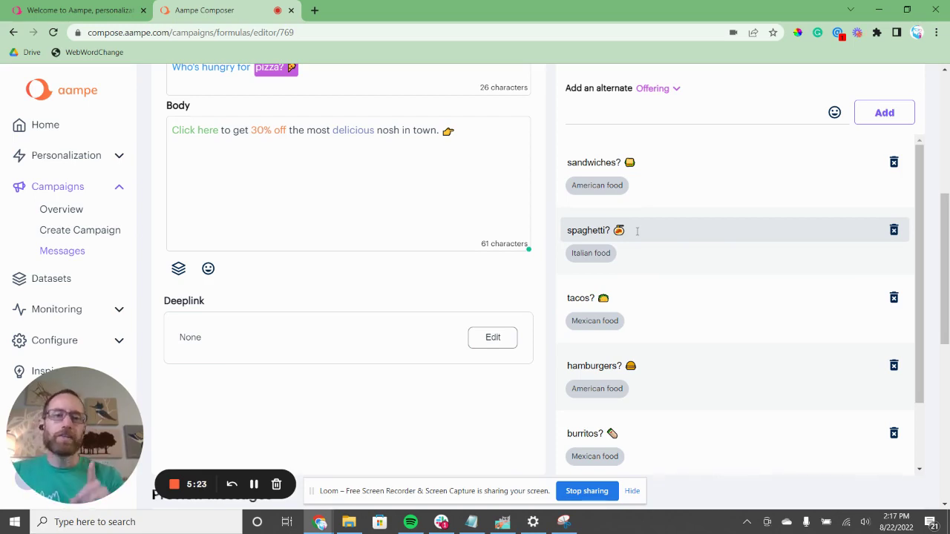
scroll(637, 231, down, 1)
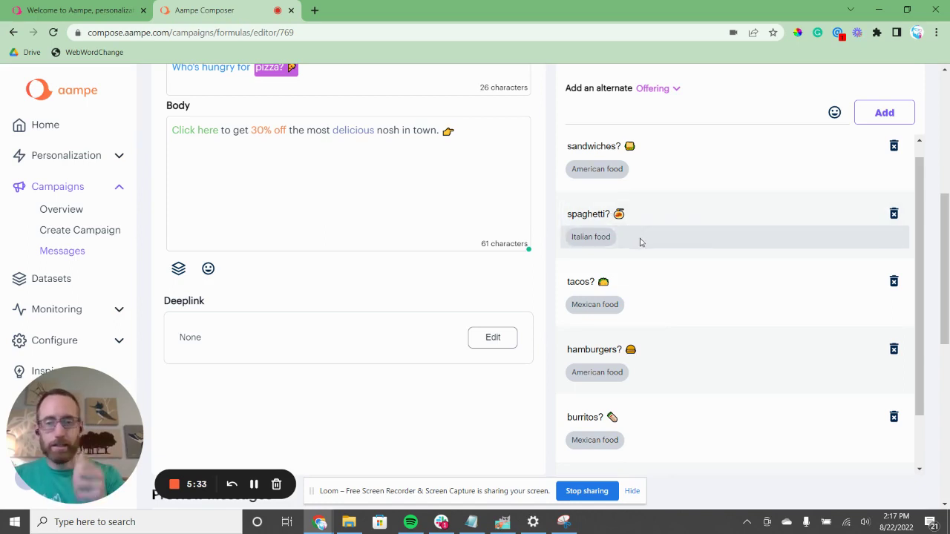
scroll(641, 243, down, 1)
mouse_move(647, 423)
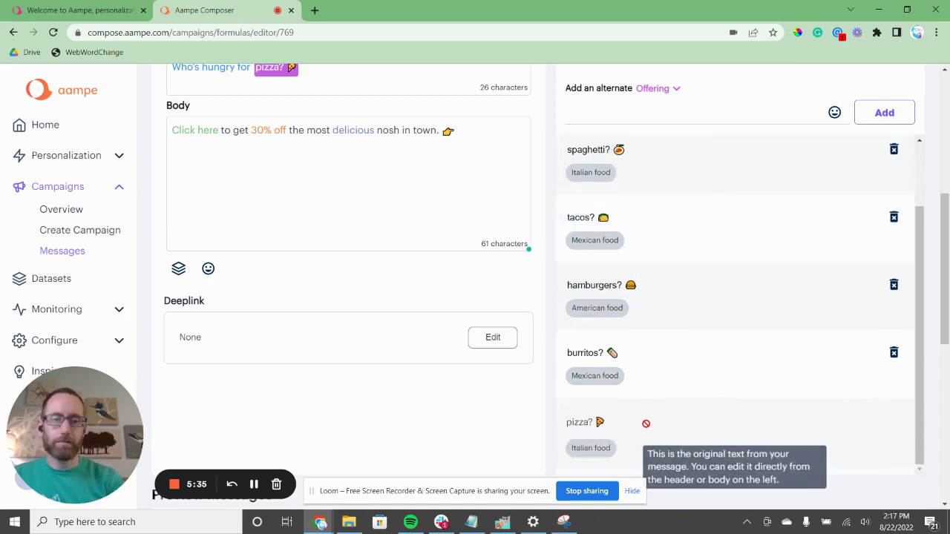
scroll(647, 423, up, 1)
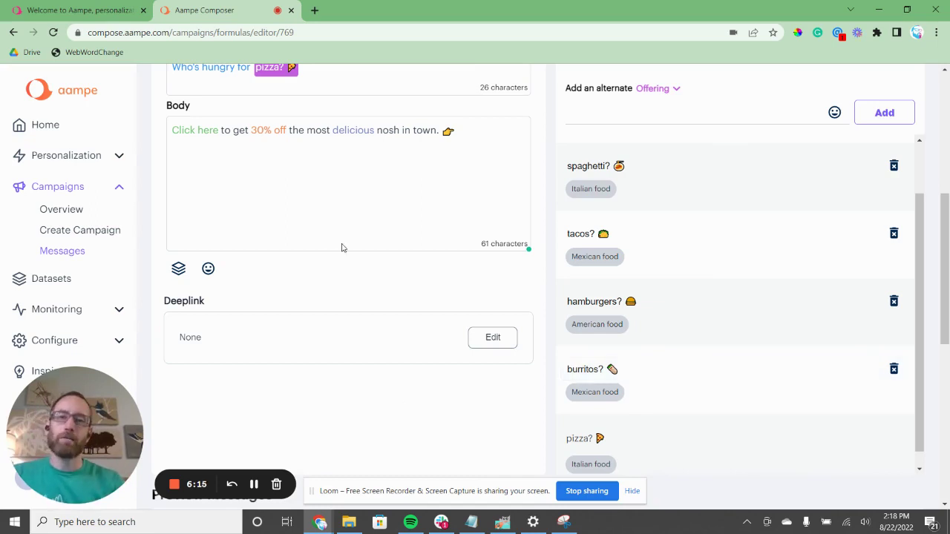
Label the 30% off alternates: curbside pick up and speedy delivery convenience, free delivery and 30% off value
click(273, 134)
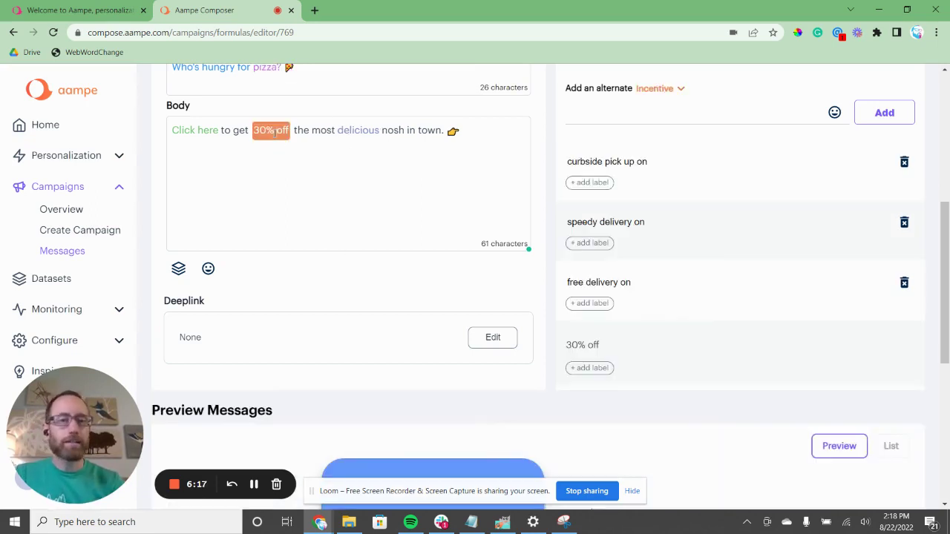
click(591, 185)
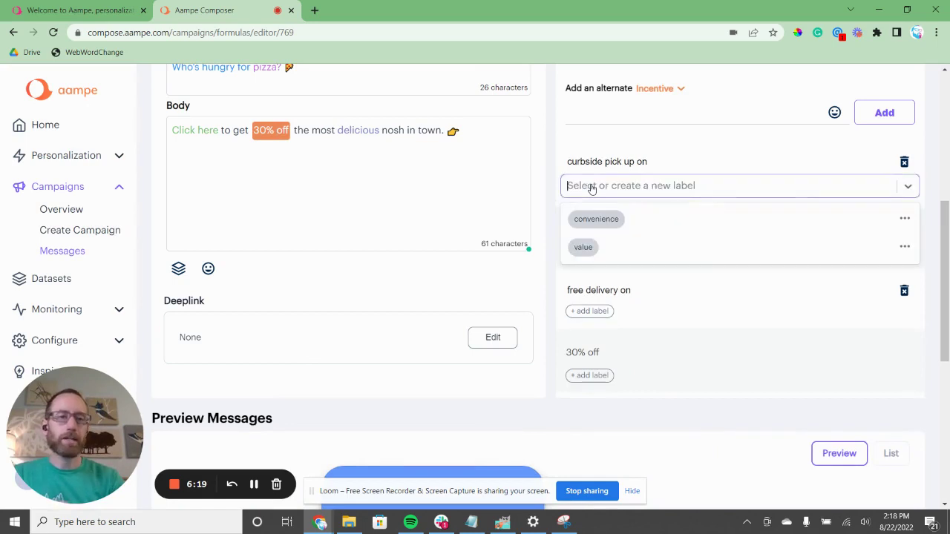
click(605, 219)
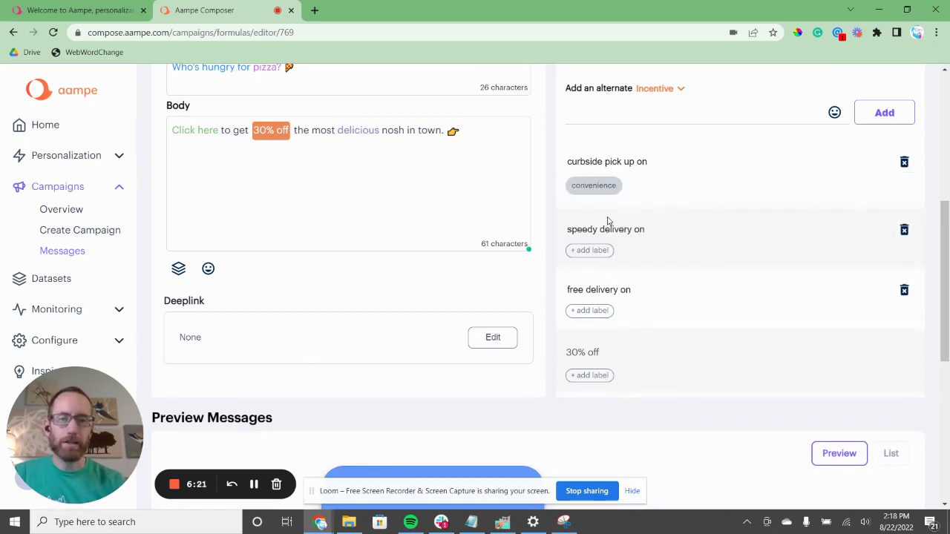
click(589, 251)
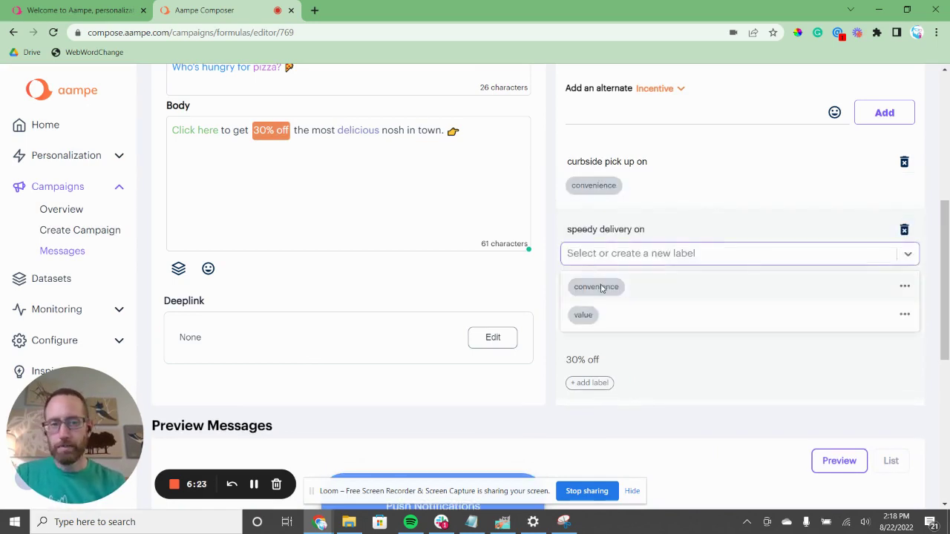
click(602, 286)
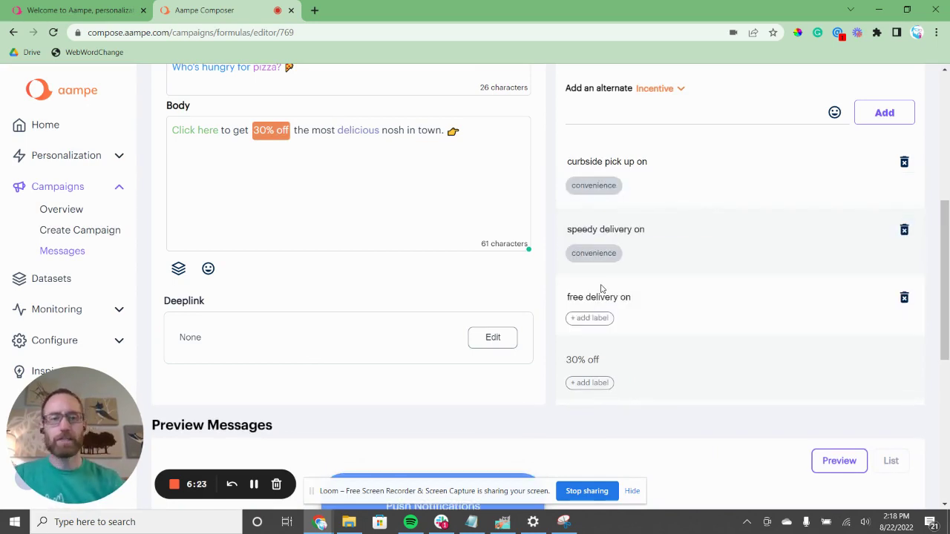
click(597, 326)
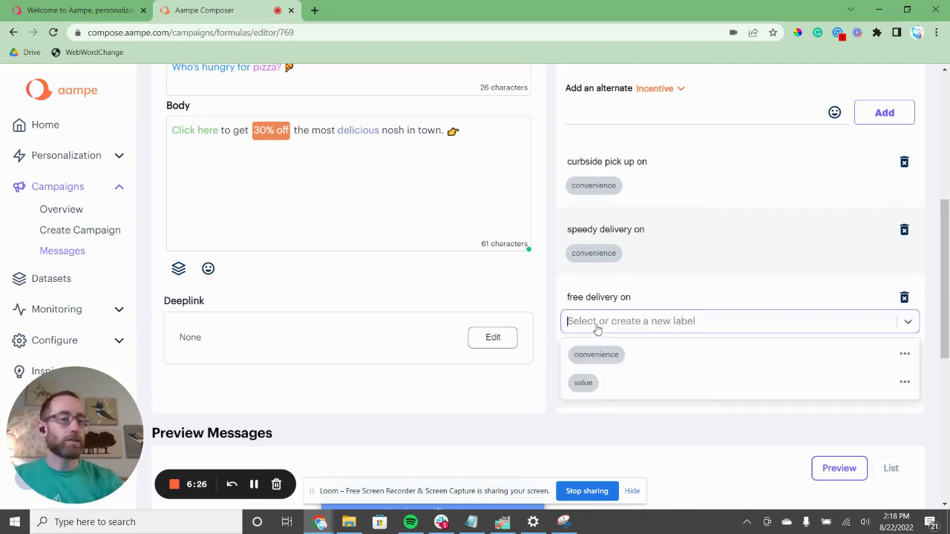
click(583, 383)
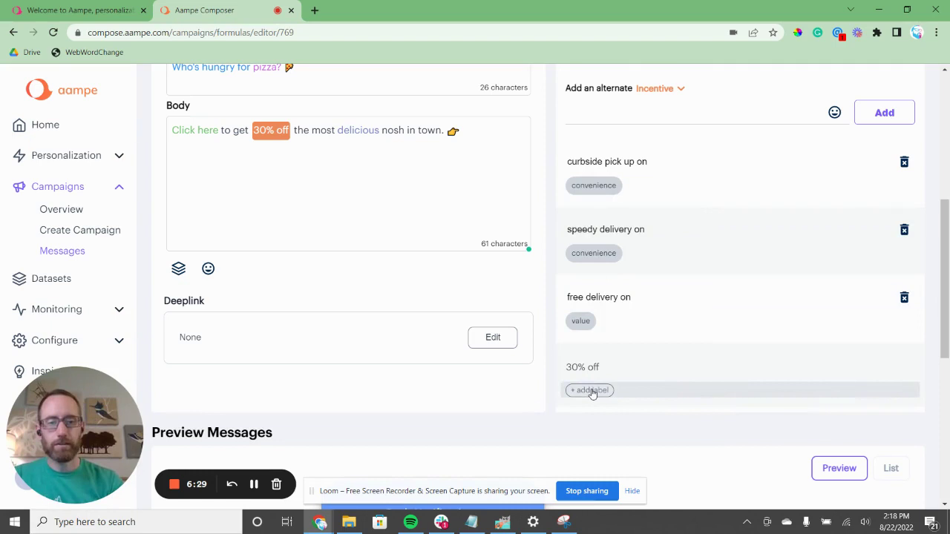
click(590, 390)
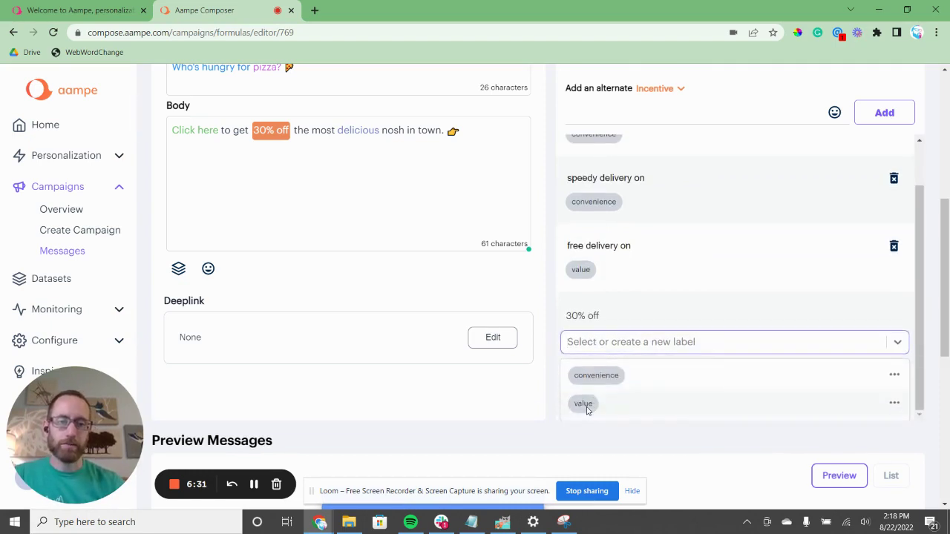
click(586, 405)
scroll(657, 316, up, 1)
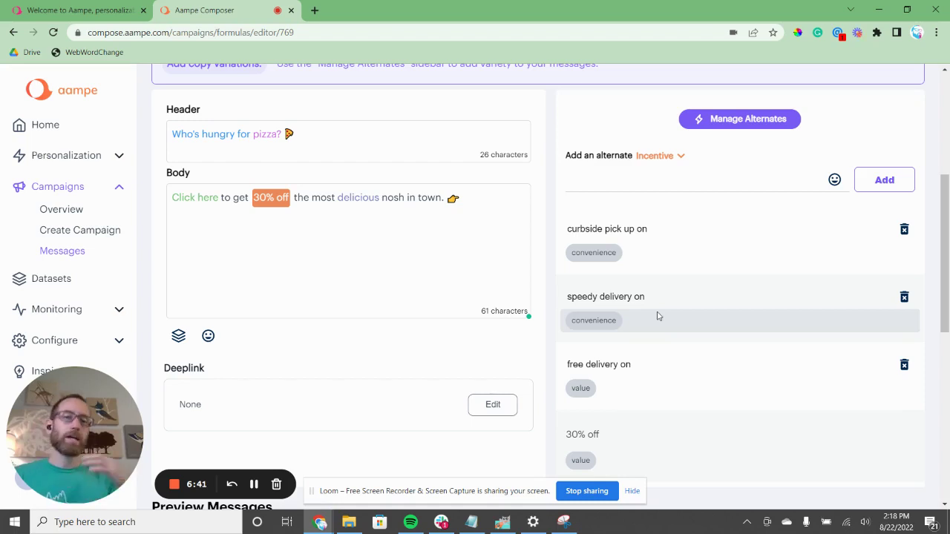
Review the tagged message, then return the sidebar to the Components categories from the Body text
scroll(657, 316, down, 1)
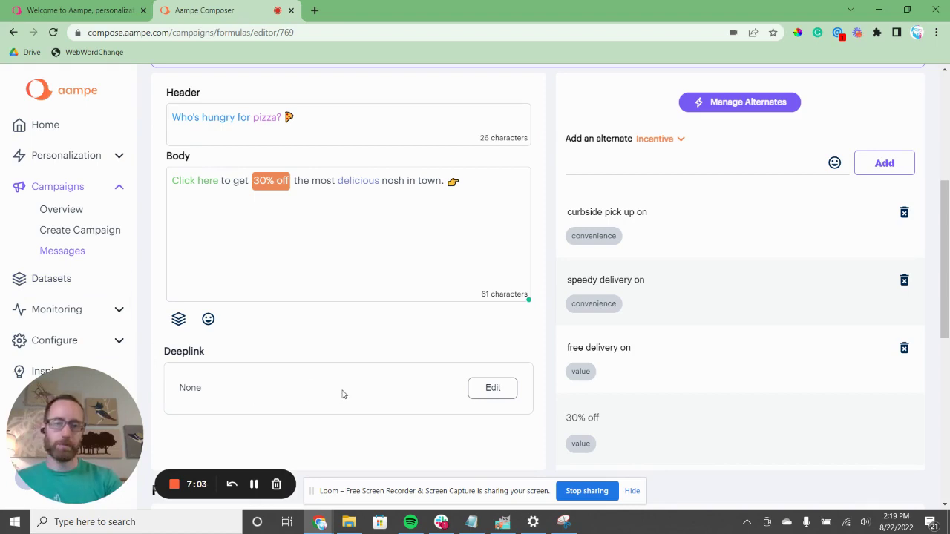
scroll(343, 391, up, 2)
scroll(343, 391, up, 3)
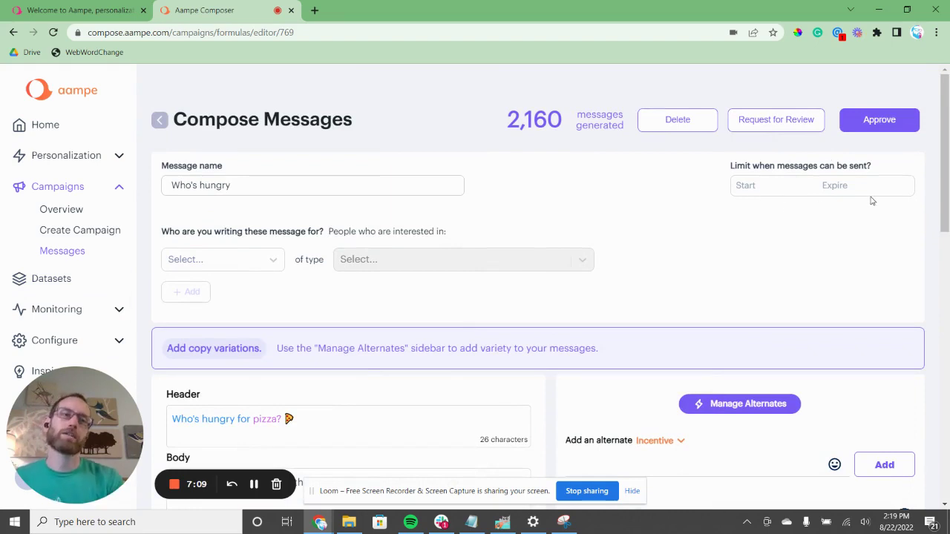
scroll(669, 262, down, 2)
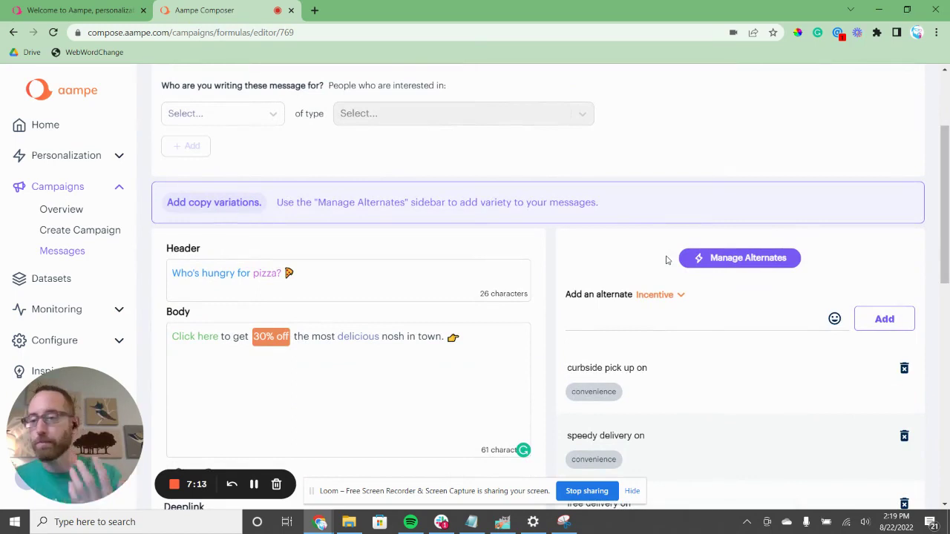
scroll(667, 260, down, 1)
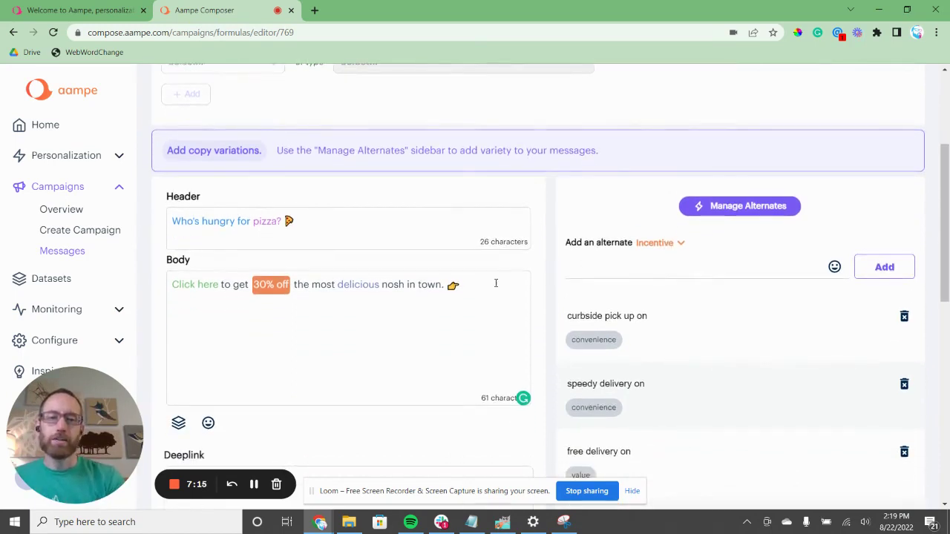
click(491, 284)
scroll(491, 284, up, 3)
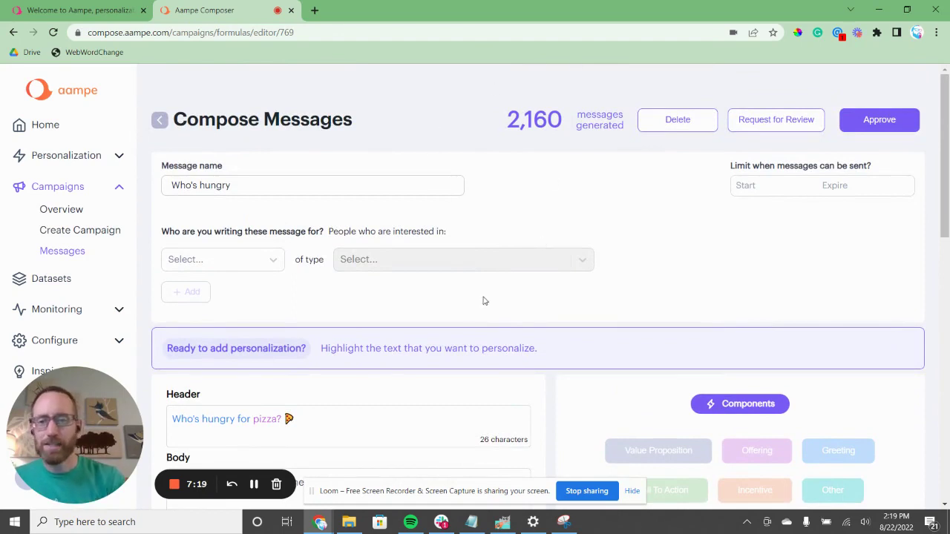
scroll(472, 308, down, 2)
scroll(472, 307, down, 1)
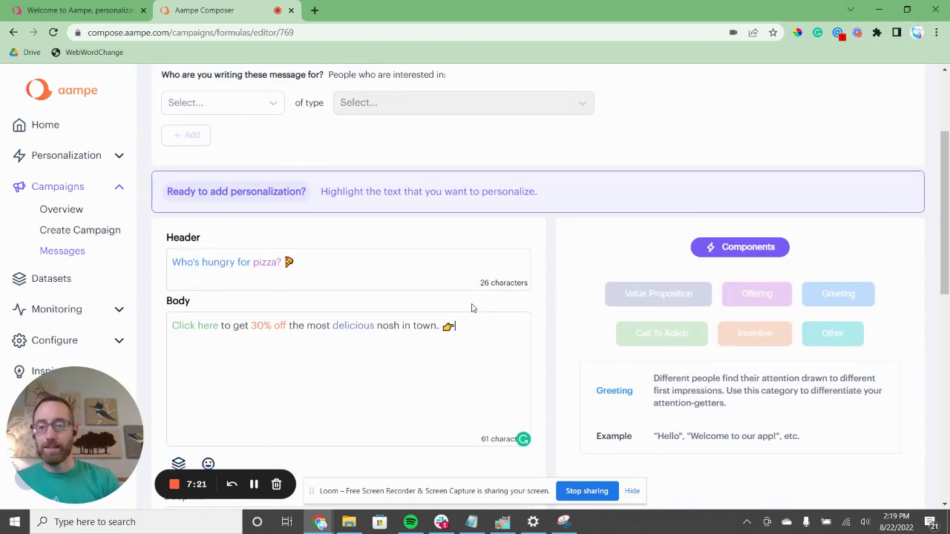